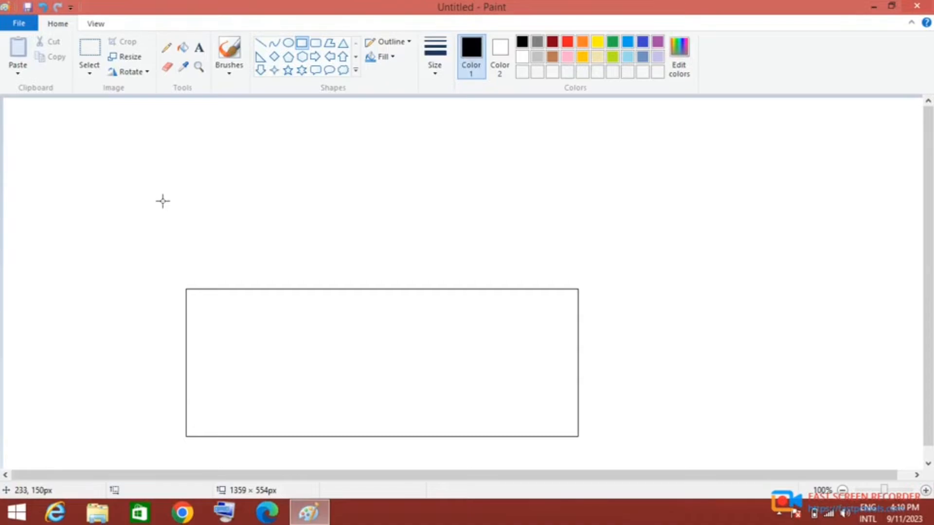
- Draw a rectangle about 133 px high directly on top of the wall rectangle, overhanging it on both sides
left_click_drag(154, 198, 589, 290)
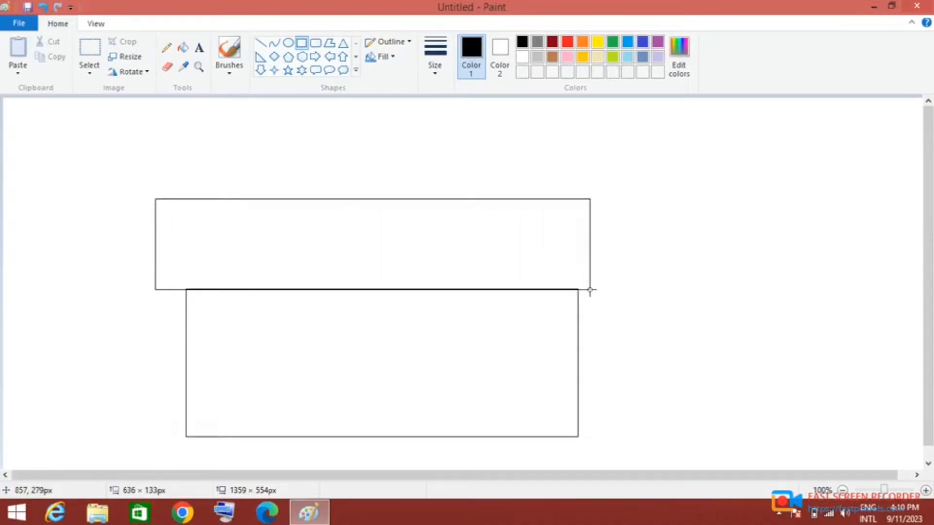
left_click_drag(589, 290, 600, 288)
left_click(519, 152)
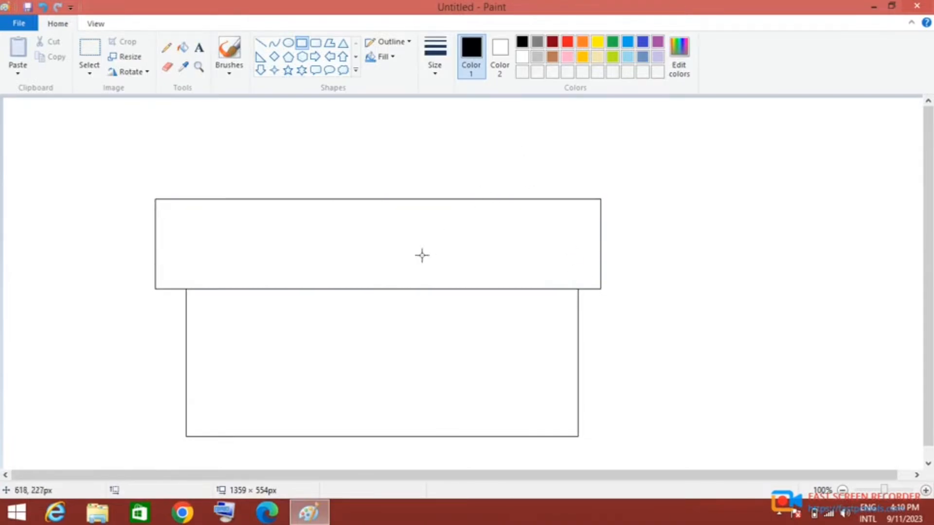
left_click_drag(203, 200, 184, 223)
right_click(195, 209)
left_click(217, 218)
- Draw two straight lines slanting inward from the upper rectangle's lower corners to its top edge to form the roof sides
left_click(260, 42)
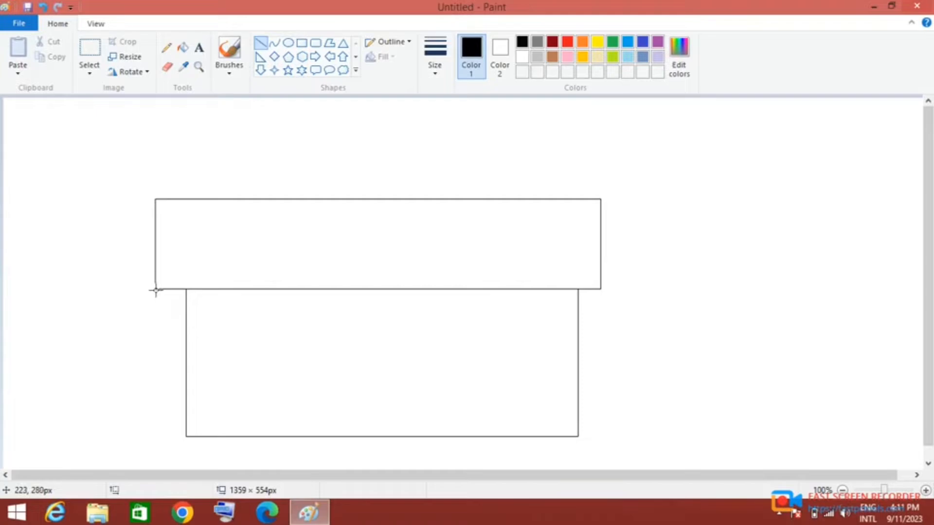
left_click_drag(155, 288, 192, 199)
mouse_move(598, 289)
left_mouse_down()
mouse_move(573, 254)
mouse_move(563, 200)
left_mouse_up()
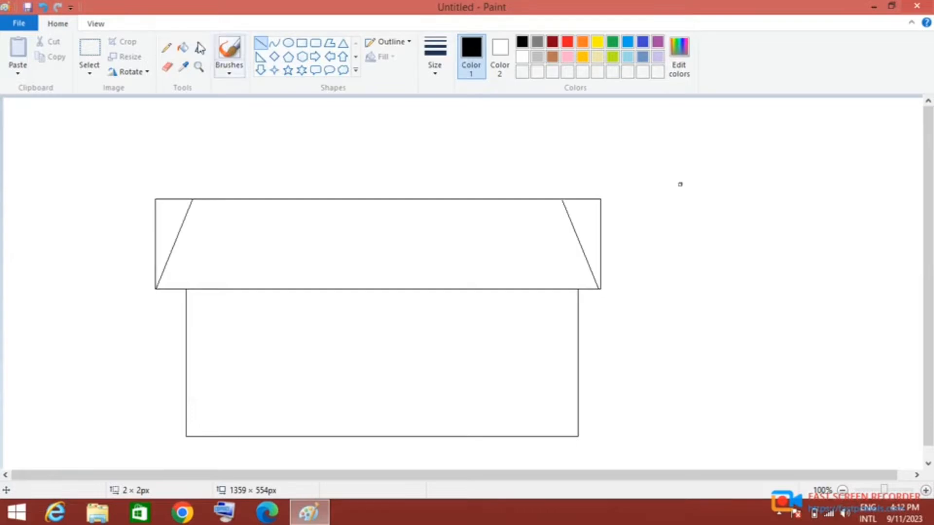
- Erase small gaps in the upper rectangle's outline beside the ends of the slanted roof lines
left_click(167, 66)
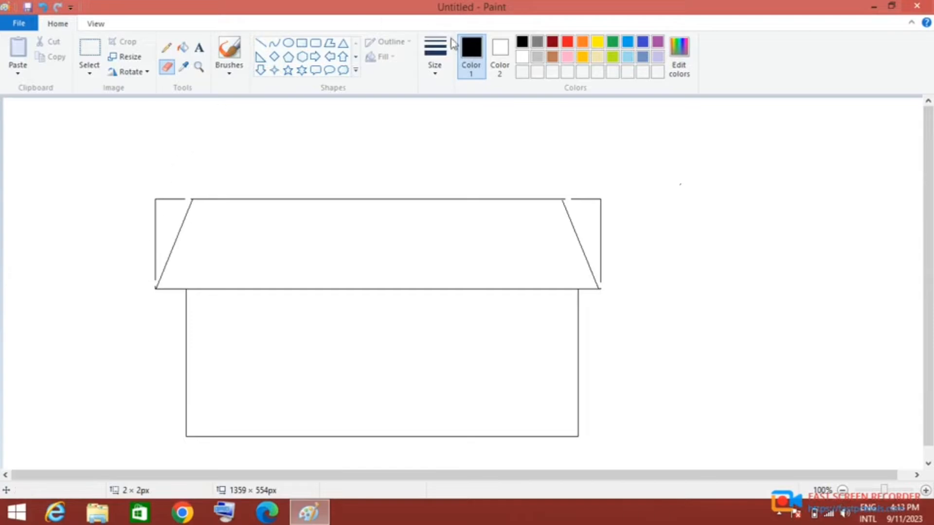
left_click(227, 51)
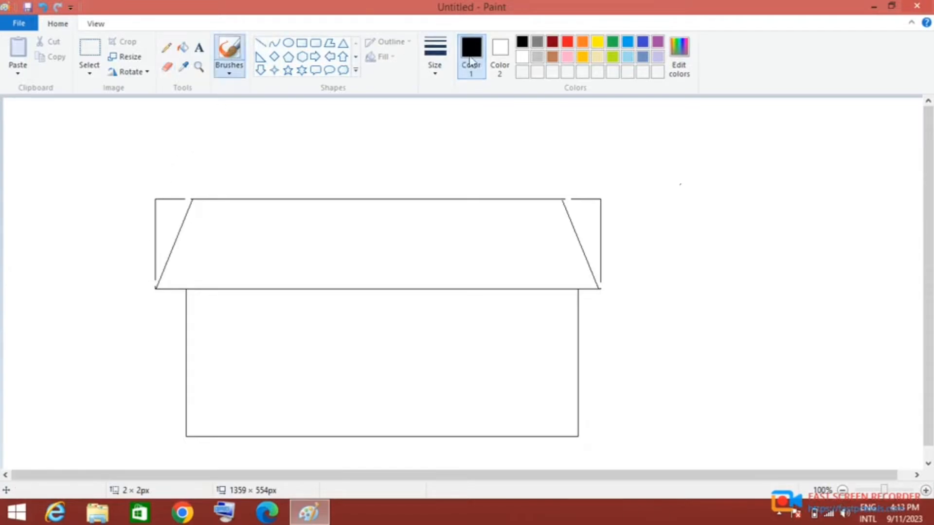
left_click(522, 58)
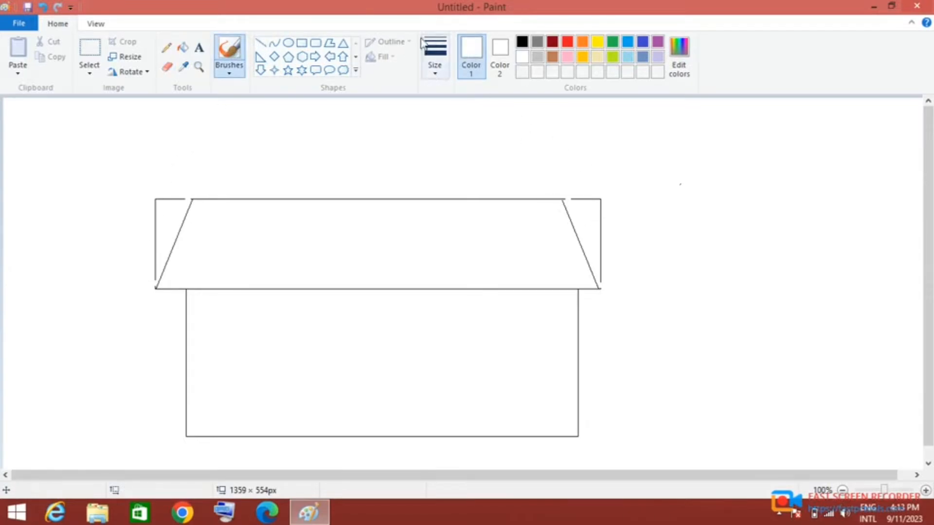
left_click(183, 47)
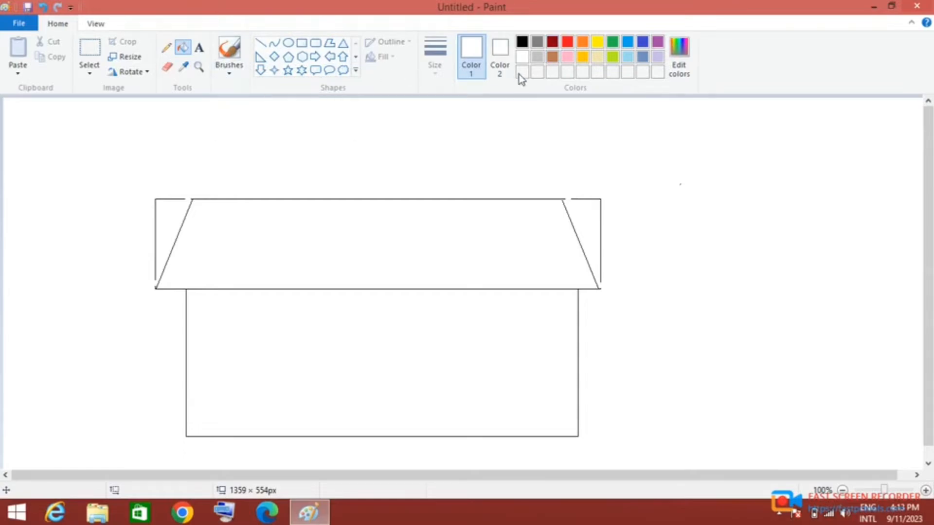
left_click(522, 42)
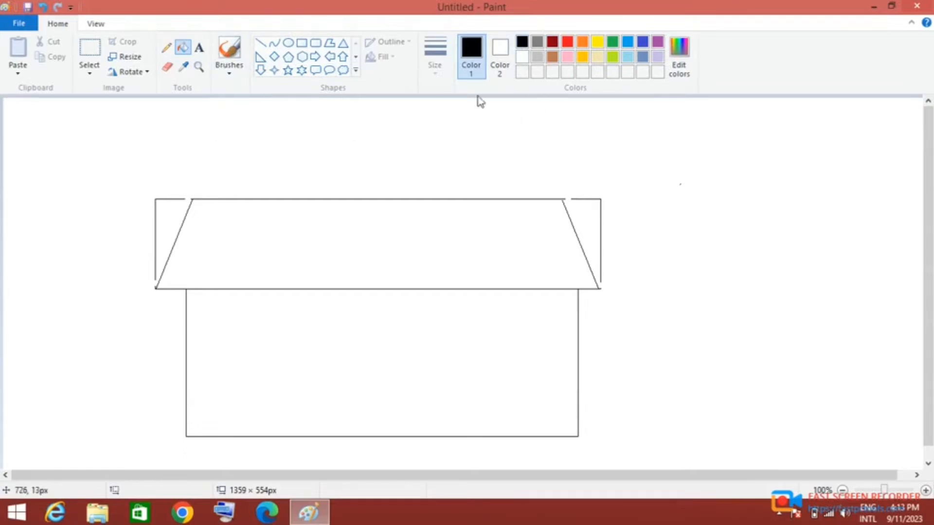
- Erase the rectangle's outline outside the slanted roof sides with a larger eraser, and trim the corner stubs with the smallest eraser size
left_click(167, 68)
left_click(435, 63)
left_click(439, 154)
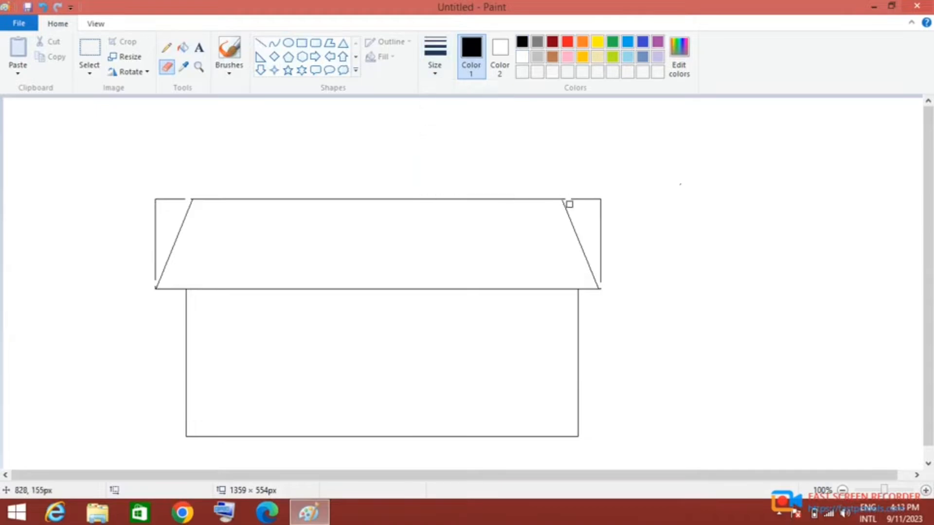
mouse_move(581, 199)
left_mouse_down()
mouse_move(601, 201)
mouse_move(603, 280)
left_mouse_up()
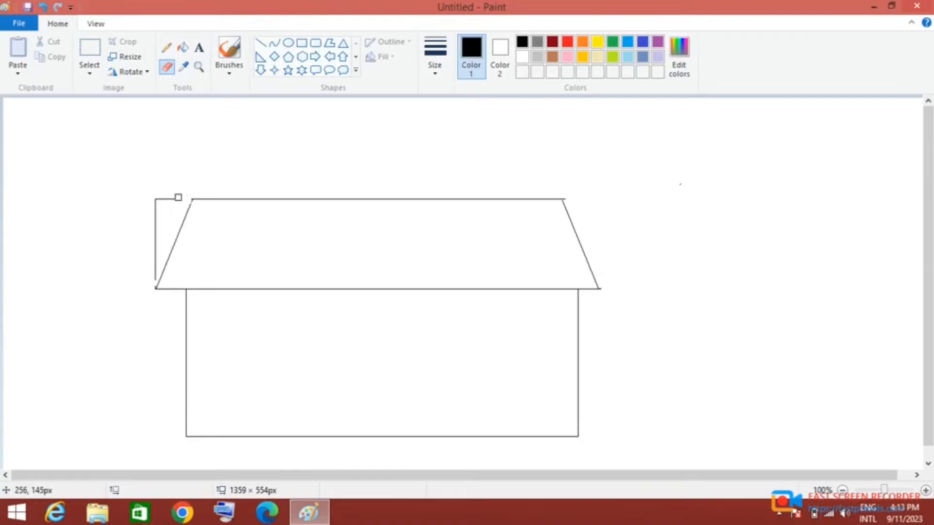
left_click_drag(156, 203, 150, 276)
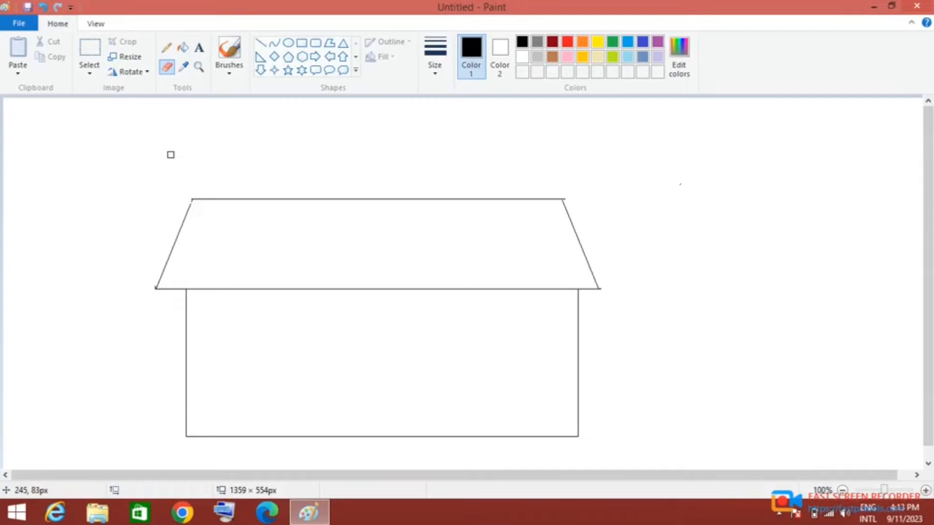
left_click(435, 54)
left_click(442, 105)
- Draw a small triangular gable about 148 px wide on the left part of the roof, with its base on the eave line
left_click(343, 43)
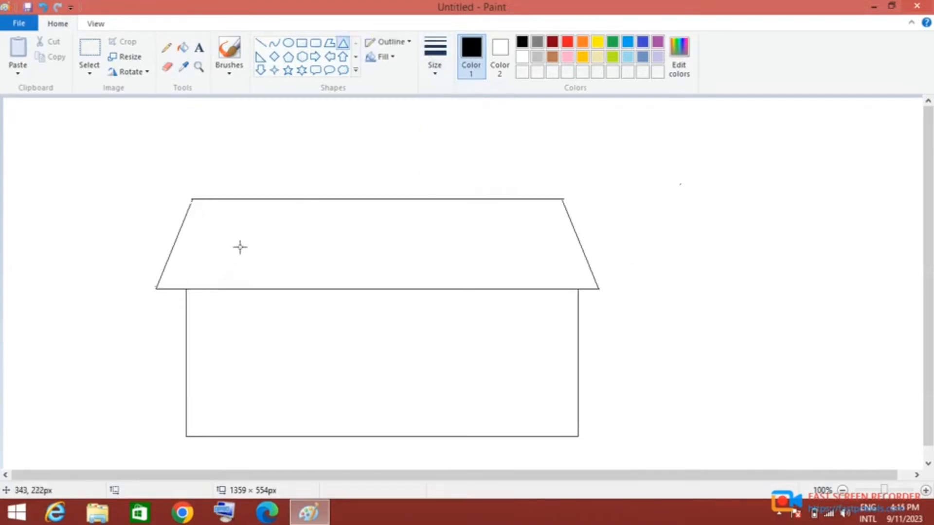
mouse_move(251, 227)
left_mouse_down()
mouse_move(281, 258)
mouse_move(350, 288)
left_mouse_up()
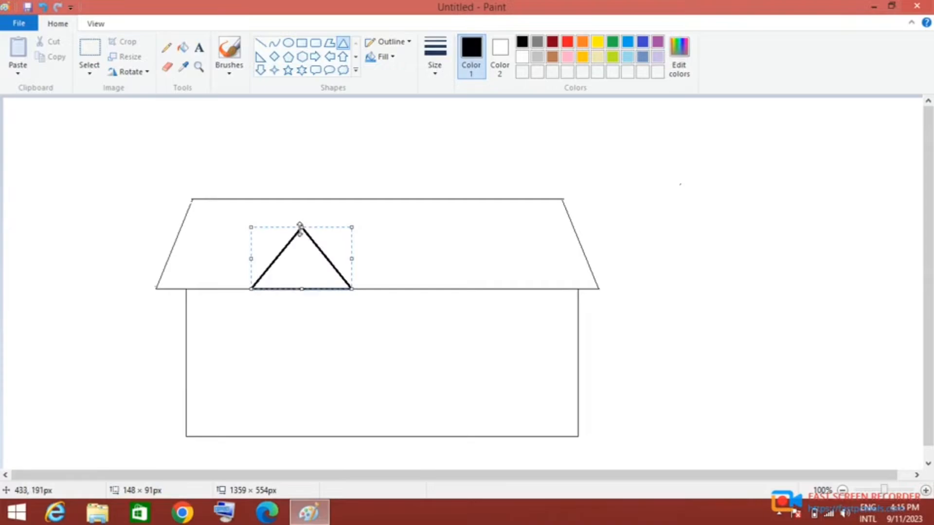
left_click_drag(303, 228, 304, 231)
left_click(310, 209)
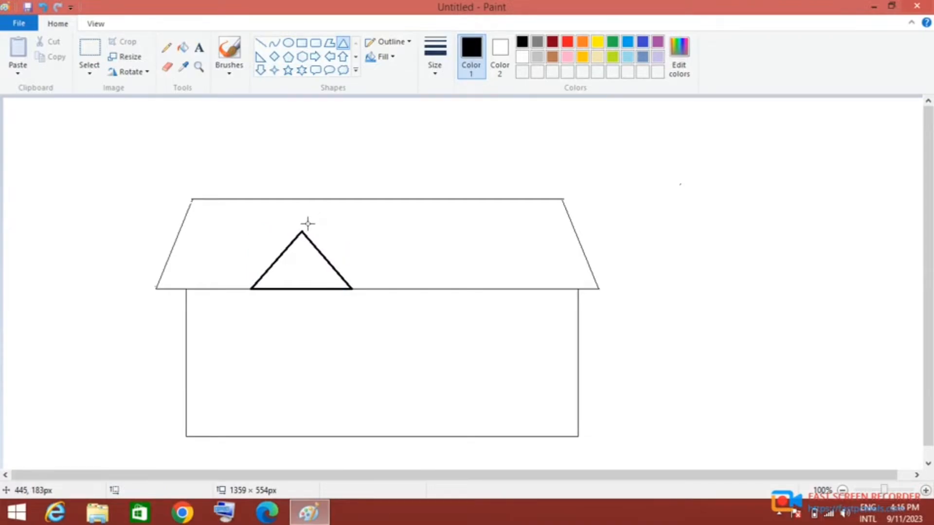
- Draw a smaller triangle, about 110 × 67 px, inside the small gable on the same base line
mouse_move(266, 284)
left_mouse_down()
mouse_move(337, 237)
mouse_move(313, 271)
left_mouse_up()
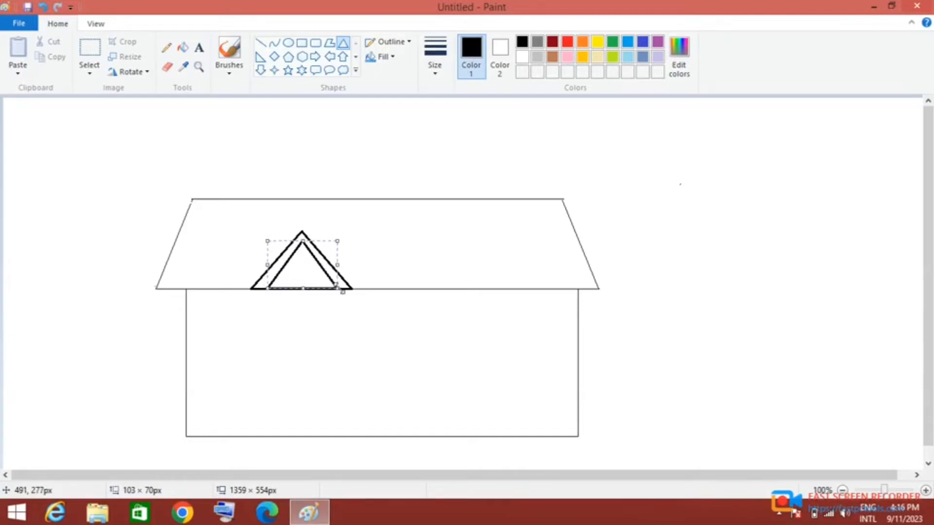
left_click_drag(339, 288, 311, 272)
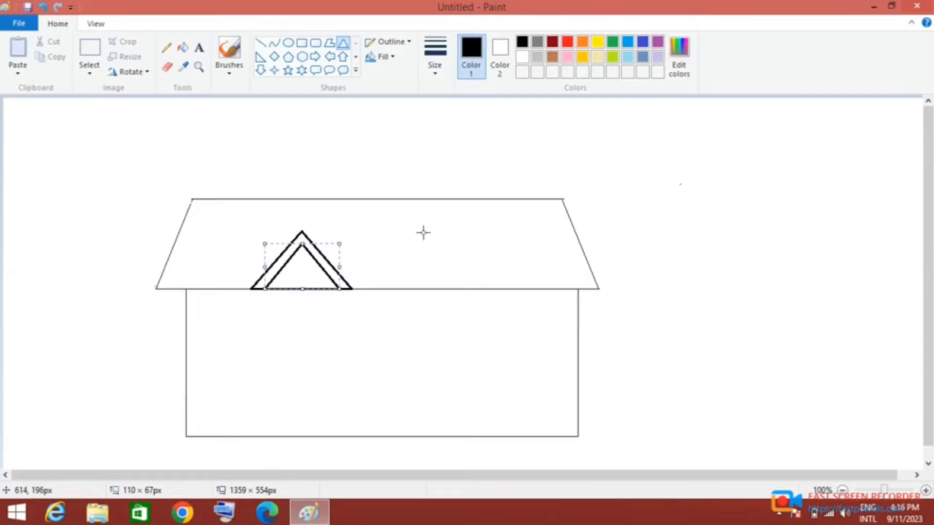
left_click(350, 153)
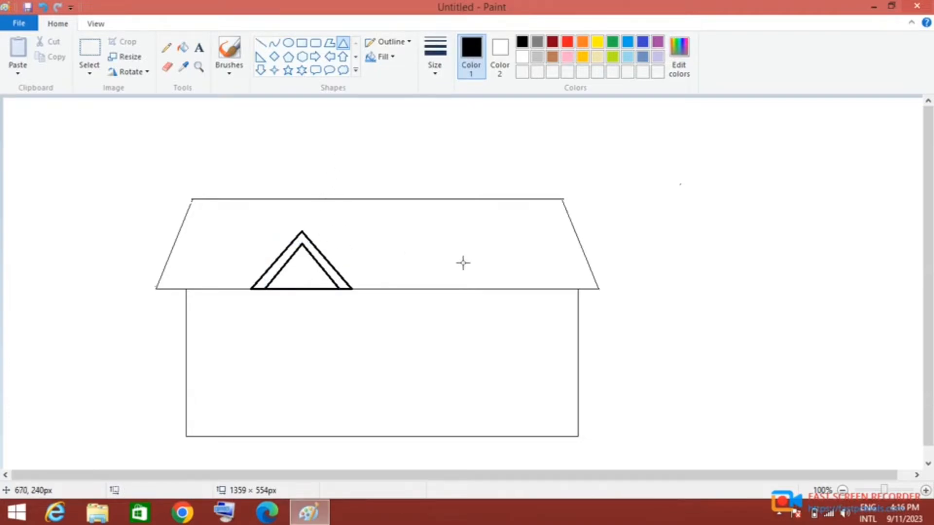
- Draw a large triangular gable about 214 px high over the roof, widened from inside the small gable to the right eave corner
left_click_drag(594, 288, 367, 140)
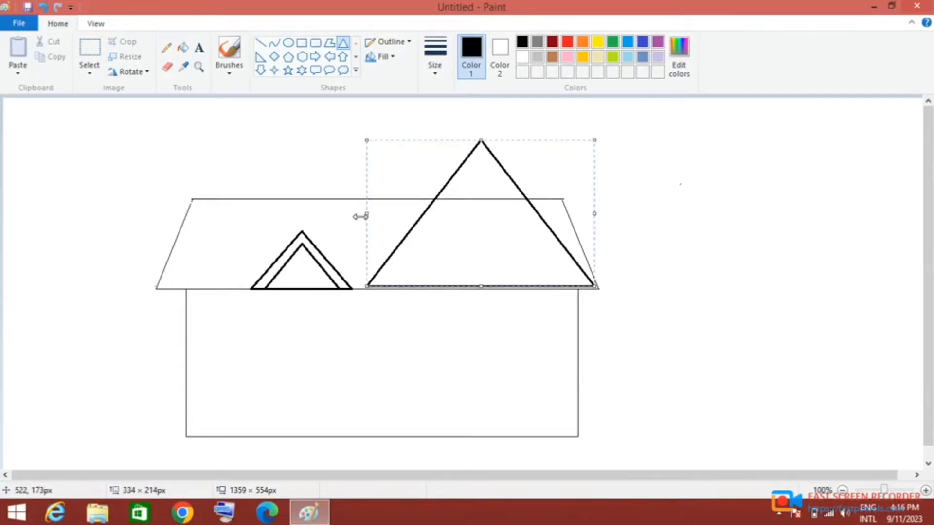
left_click_drag(365, 214, 287, 201)
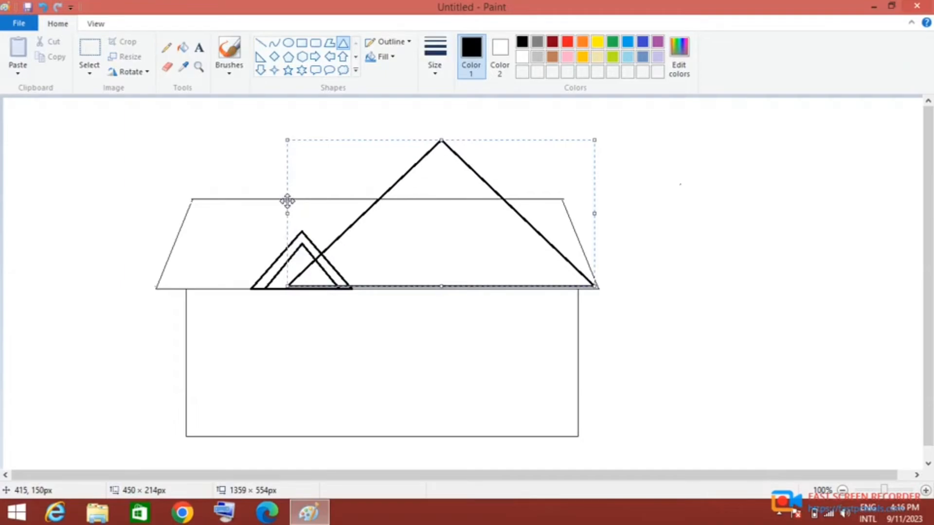
left_click_drag(404, 248, 401, 251)
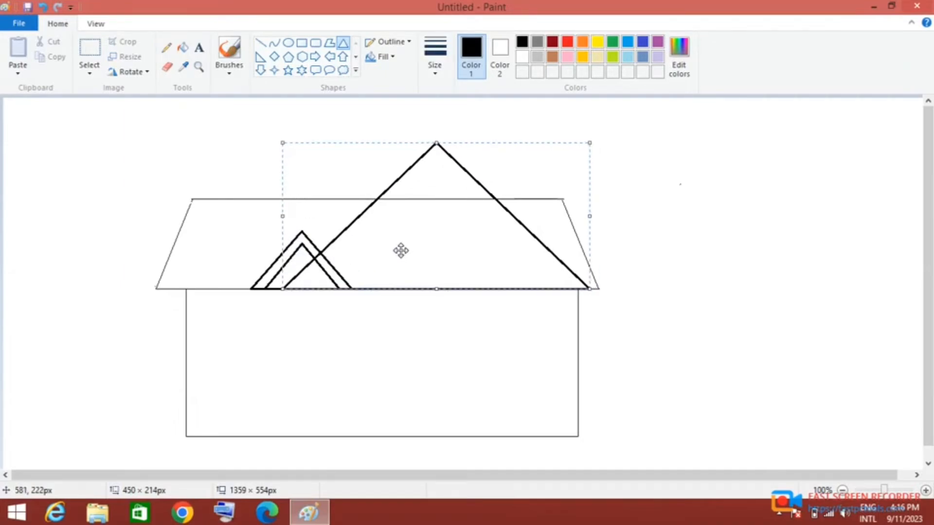
mouse_move(593, 219)
left_mouse_down()
mouse_move(604, 210)
mouse_move(597, 218)
left_mouse_up()
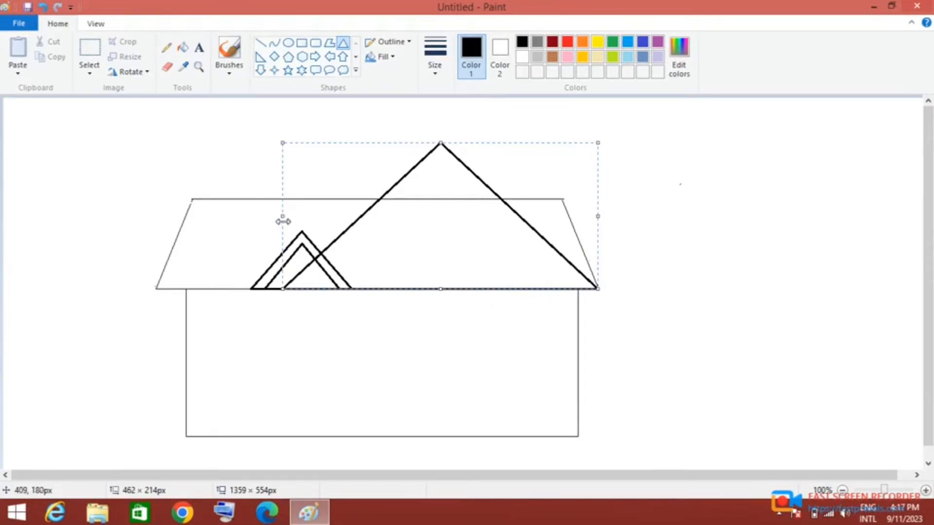
left_click_drag(282, 216, 275, 220)
left_click(730, 265)
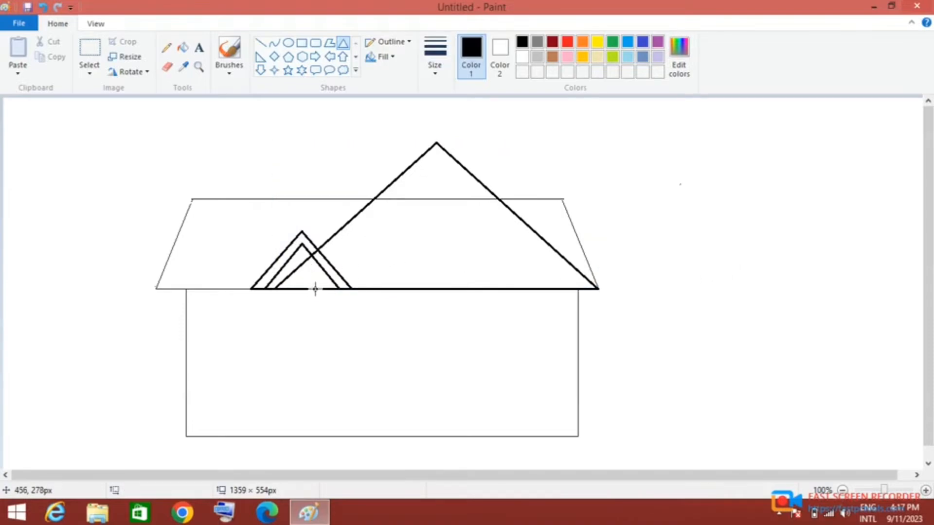
- Draw a second triangle, about 446 × 197 px, inside the large gable on the same base line
left_click_drag(292, 288, 580, 154)
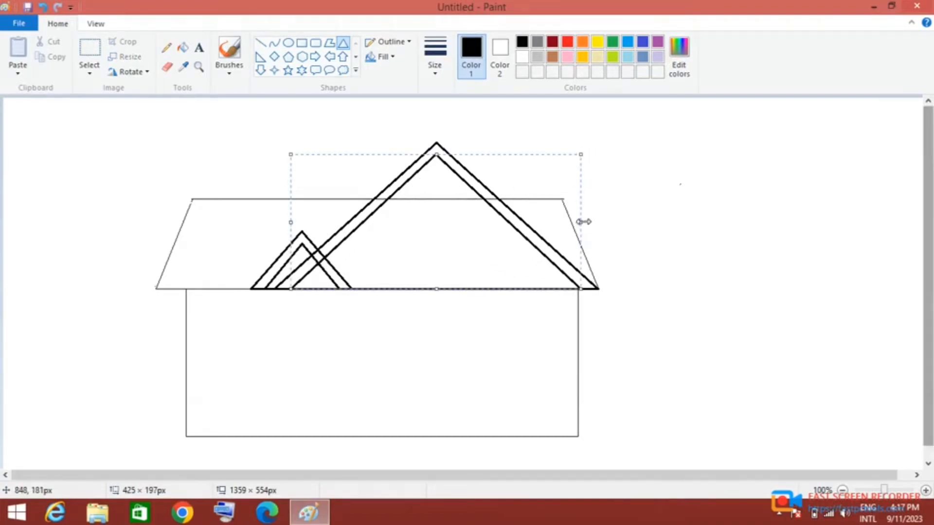
left_click_drag(581, 222, 587, 220)
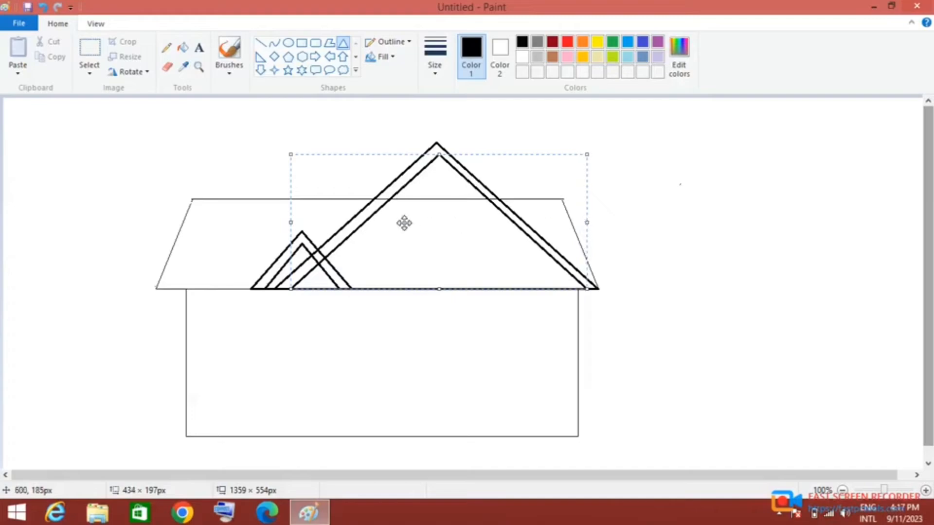
left_click_drag(291, 220, 284, 216)
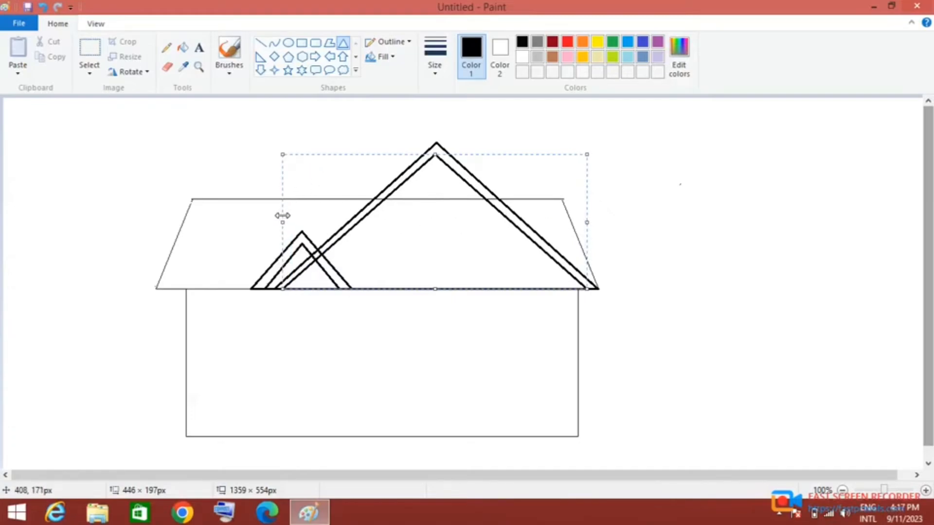
left_click(523, 136)
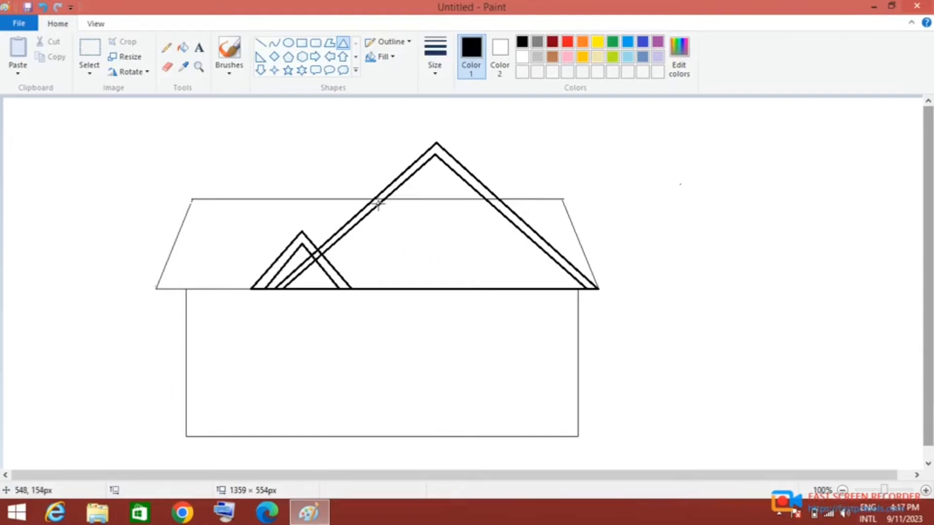
- Erase the large gable's base line between the small gable and the right eave with a larger eraser
left_click(166, 67)
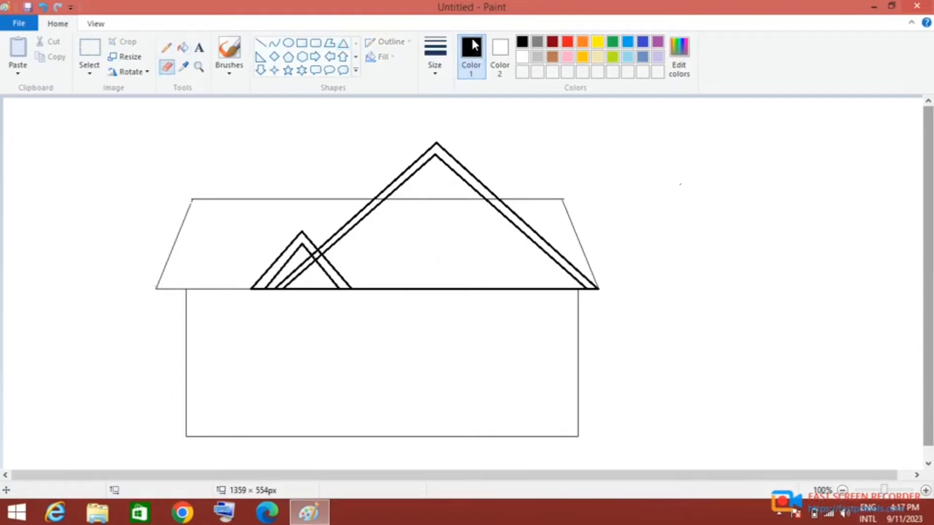
left_click(430, 70)
left_click(450, 167)
left_click_drag(355, 289, 568, 290)
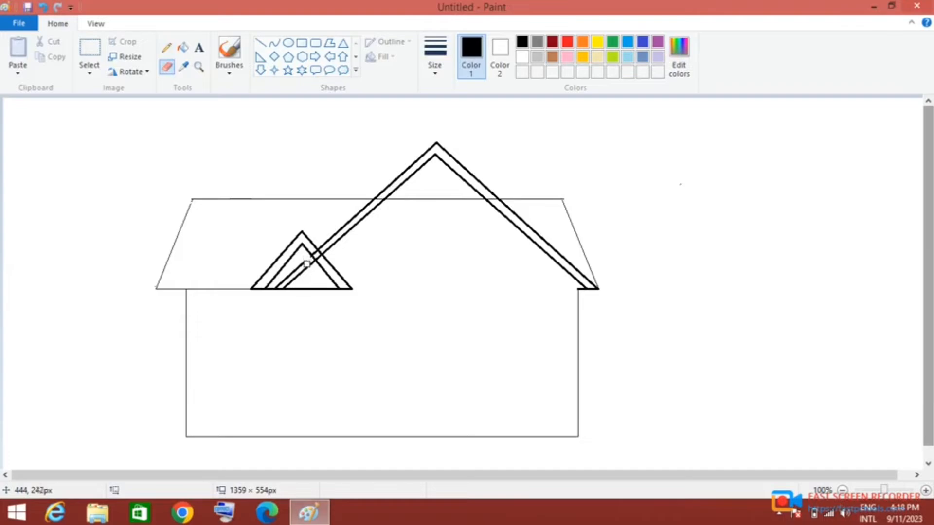
- Erase the base and crossing lines inside the small gable, and the roof ridge line inside the large gable
mouse_move(304, 266)
left_mouse_down()
mouse_move(278, 284)
mouse_move(298, 264)
mouse_move(299, 273)
left_mouse_up()
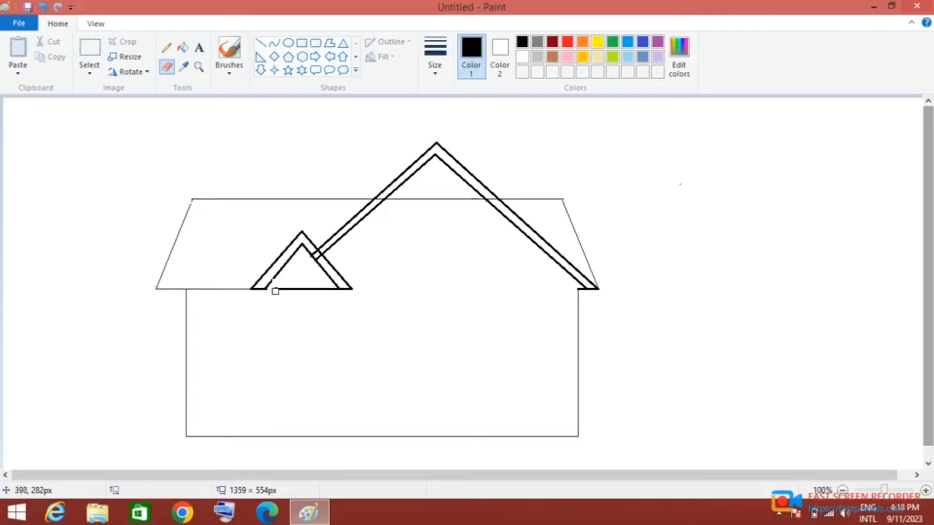
left_click_drag(276, 291, 329, 291)
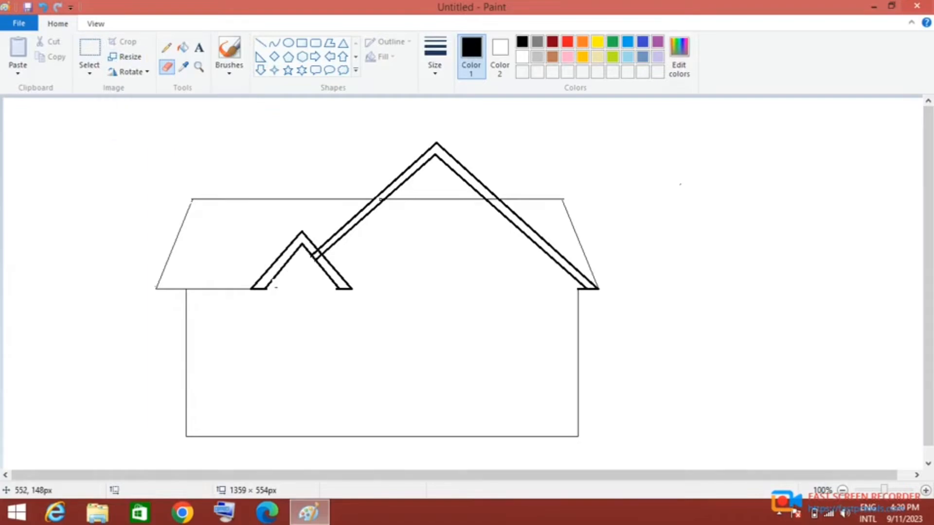
left_click_drag(381, 201, 444, 200)
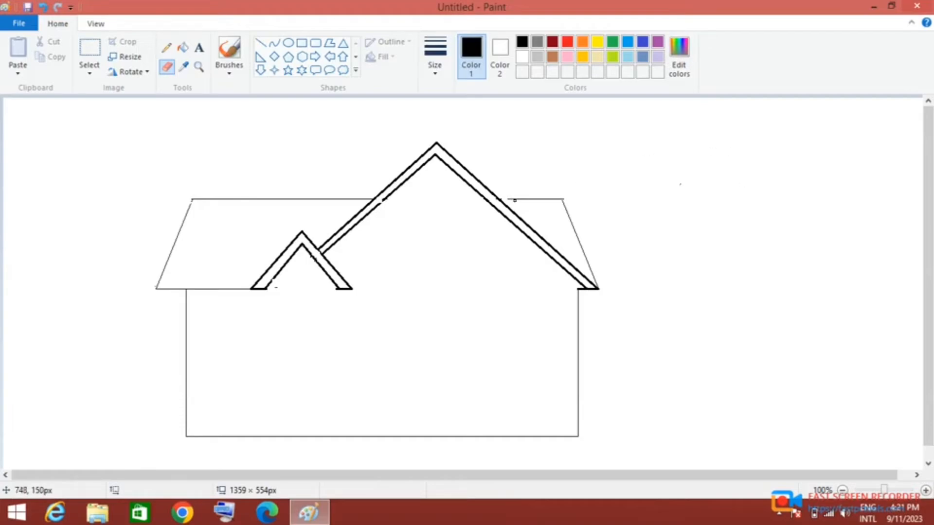
- Erase the thin ridge and slanted roof line to the right of the large gable, switching to a larger eraser
left_click_drag(512, 198, 541, 199)
left_click_drag(598, 285, 593, 270)
left_click(435, 58)
left_click(466, 177)
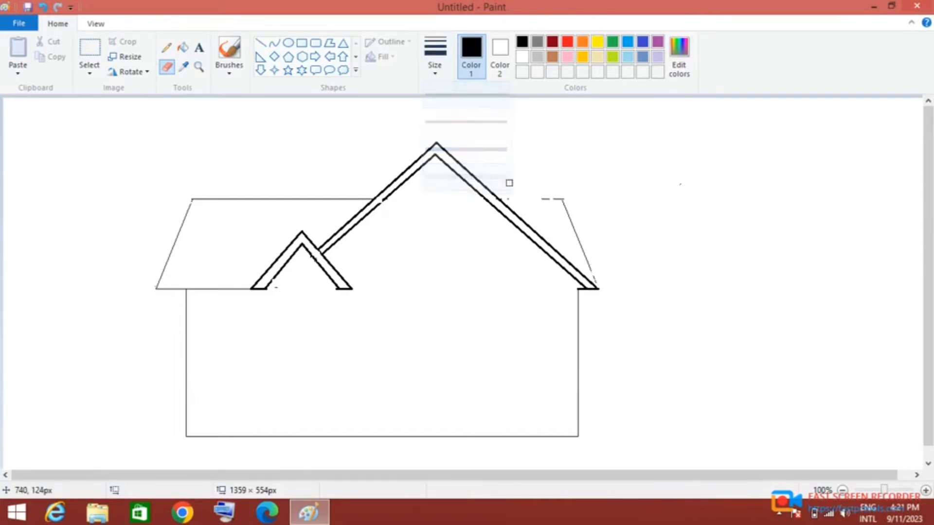
mouse_move(544, 198)
left_mouse_down()
mouse_move(563, 202)
mouse_move(598, 277)
mouse_move(583, 250)
left_mouse_up()
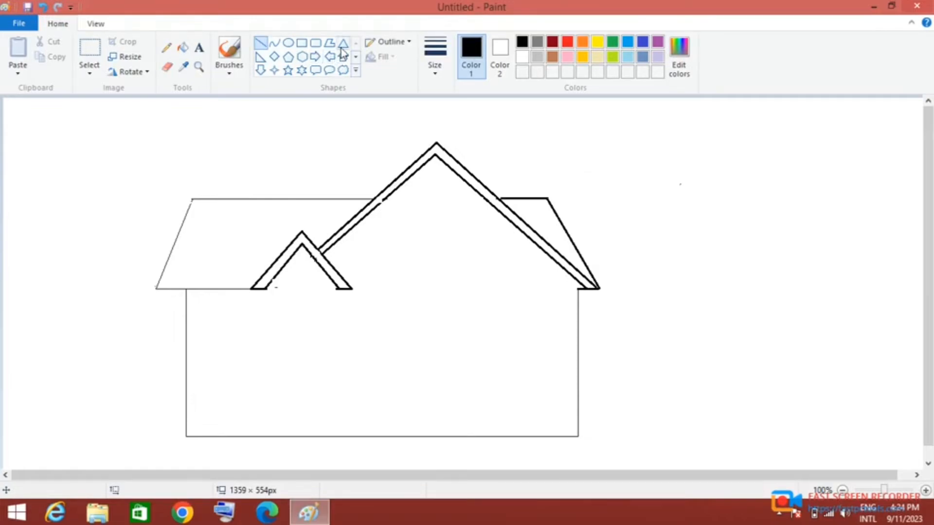
- Draw a triangle about 192 × 91 px on the wall below the large gable's right slope and widen it slightly to the left
left_click(343, 43)
left_click_drag(418, 249, 550, 311)
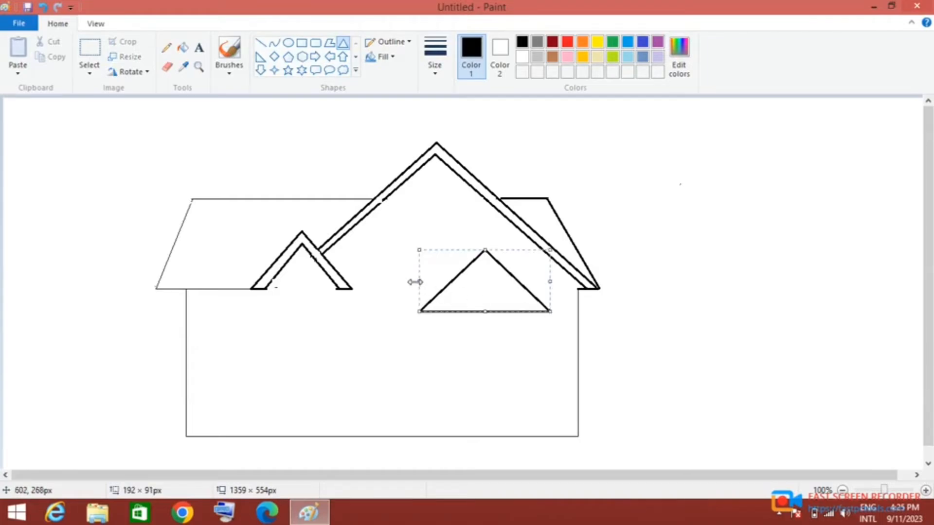
left_click_drag(416, 280, 408, 278)
left_click(849, 355)
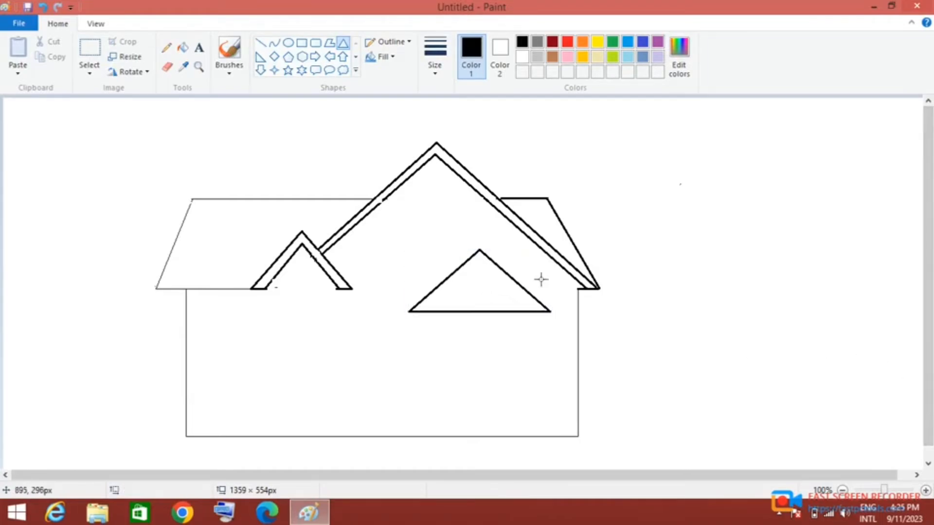
- Draw a second triangle inside the new one, resized to about 157 × 75 px and centred so that it forms a double outline
left_click_drag(478, 262, 437, 306)
left_click_drag(475, 278, 489, 273)
left_click_drag(448, 300, 428, 307)
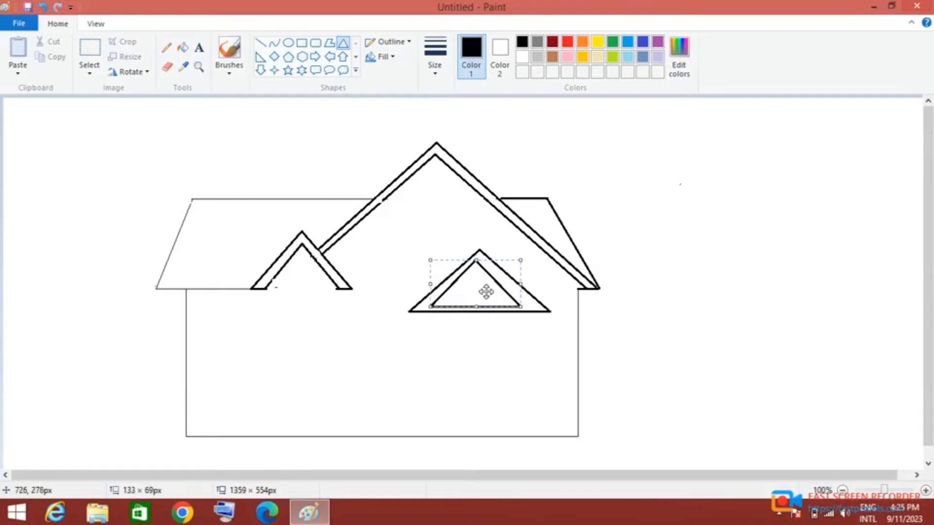
left_click_drag(483, 291, 429, 283)
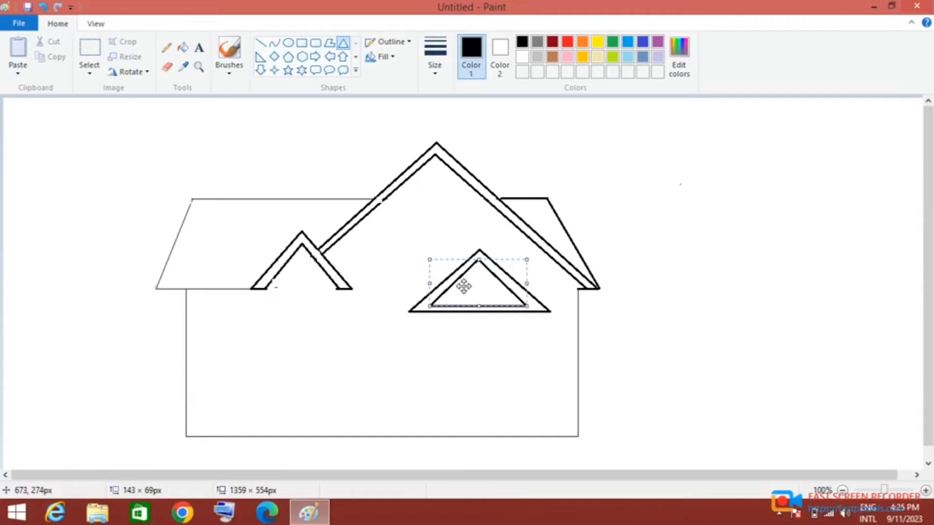
left_click_drag(429, 307, 462, 301)
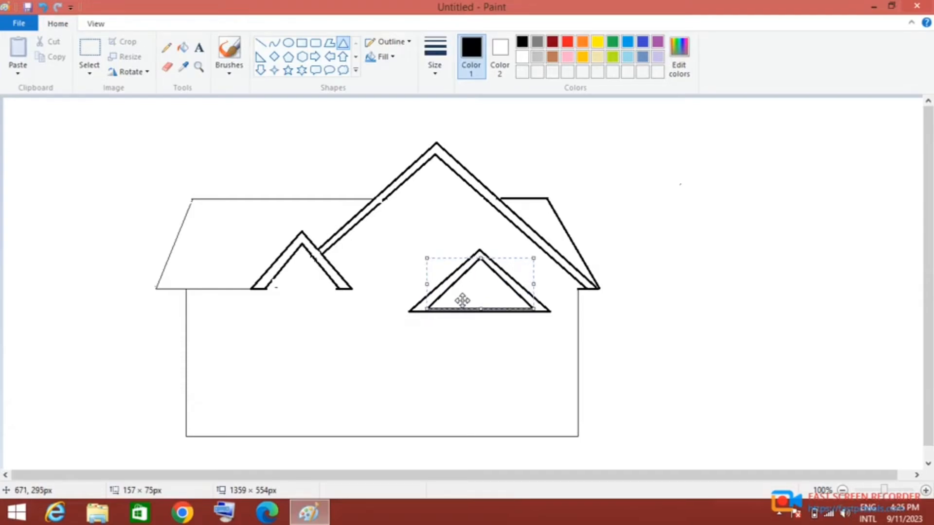
left_click(739, 302)
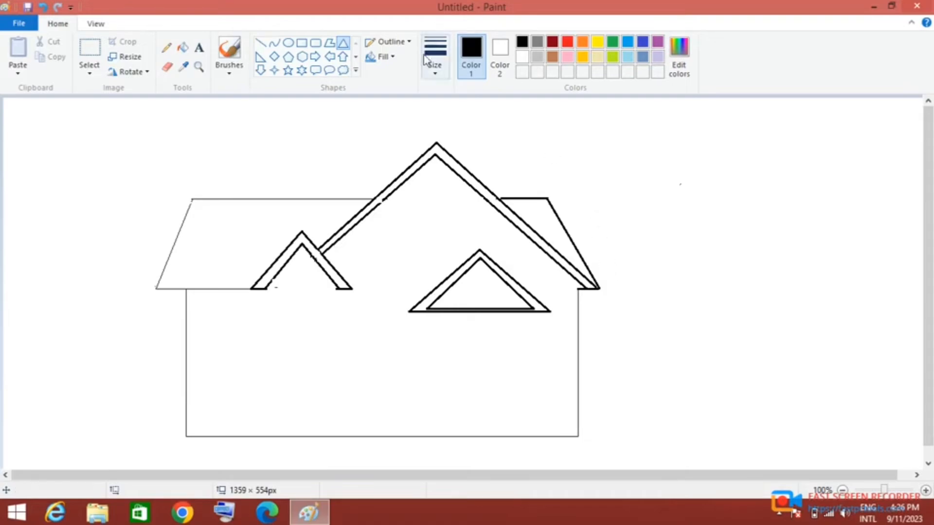
left_click_drag(252, 289, 334, 437)
right_click(266, 298)
left_click(297, 305)
left_click(302, 43)
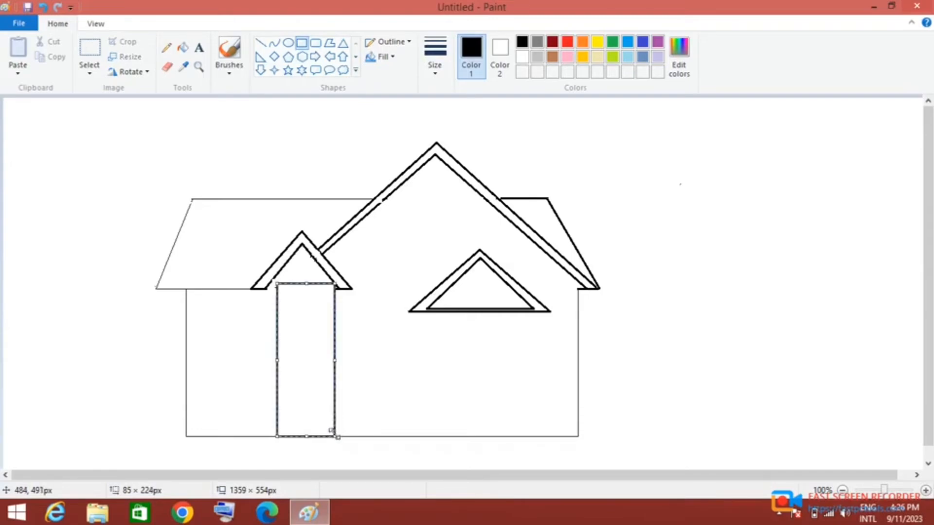
left_click_drag(317, 385, 314, 385)
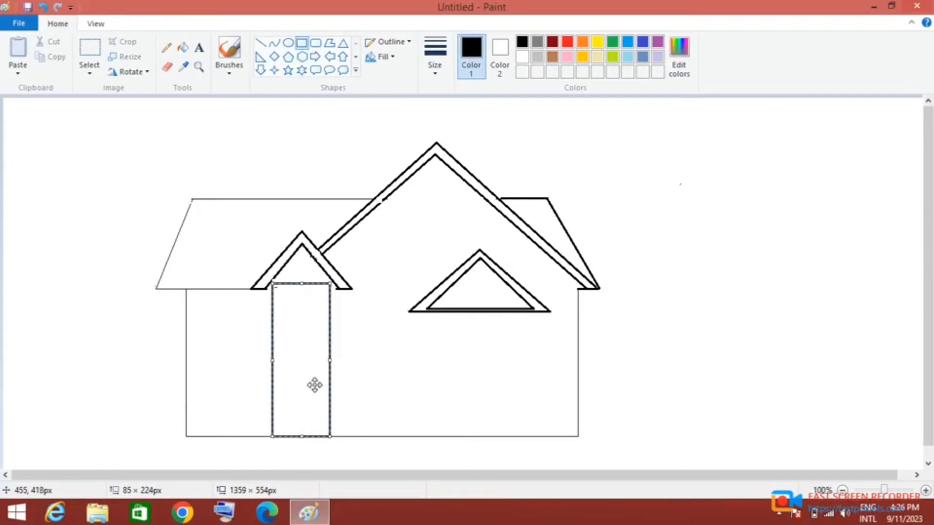
left_click_drag(302, 283, 302, 289)
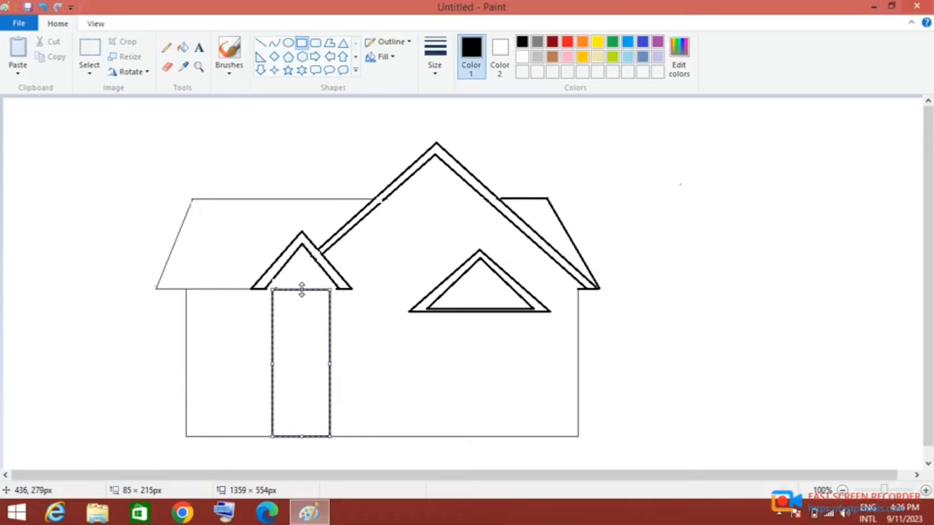
left_click(270, 351)
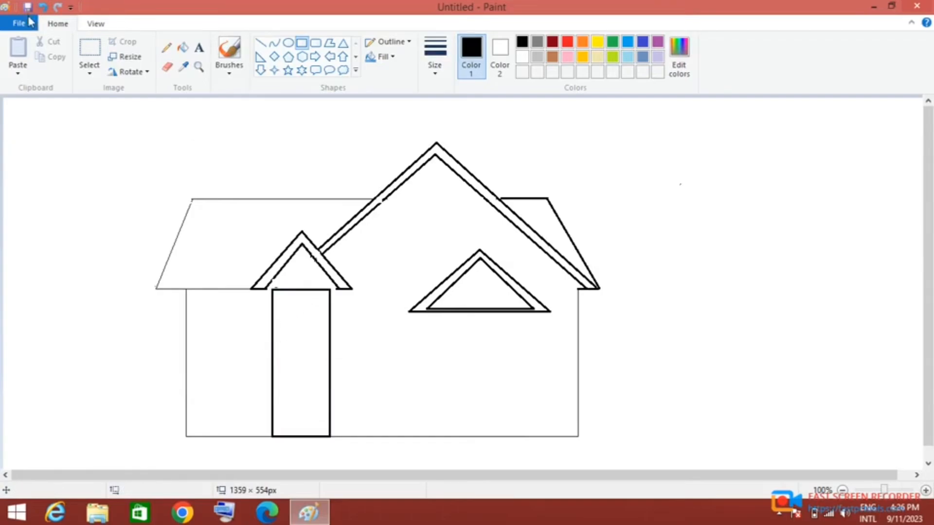
left_click(43, 7)
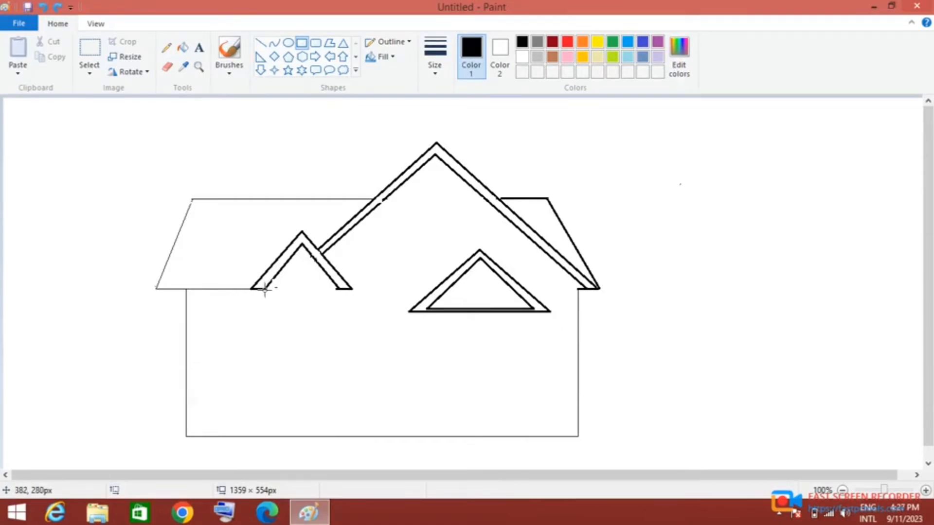
- Draw a rectangle about 102 × 217 px from the small left gable's inner corners down to the base of the wall
mouse_move(265, 289)
left_mouse_down()
mouse_move(323, 359)
mouse_move(335, 437)
left_mouse_up()
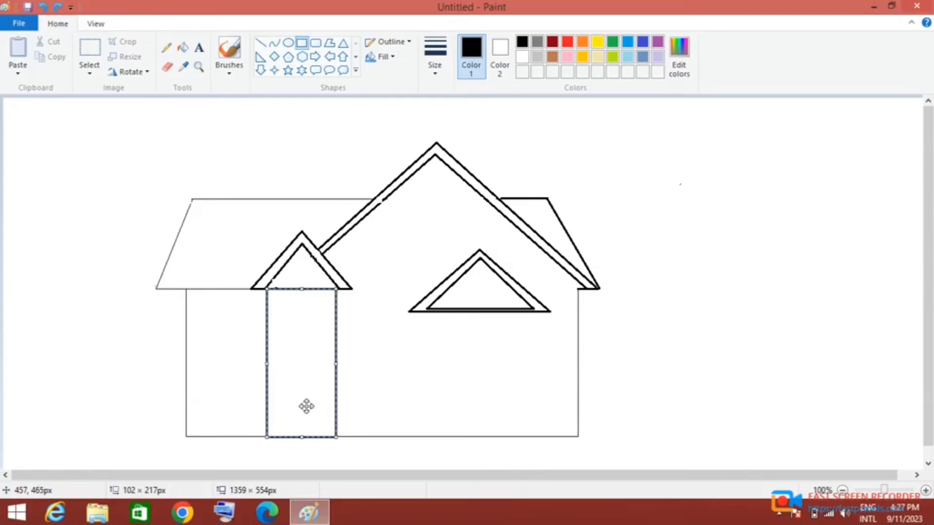
left_click(108, 332)
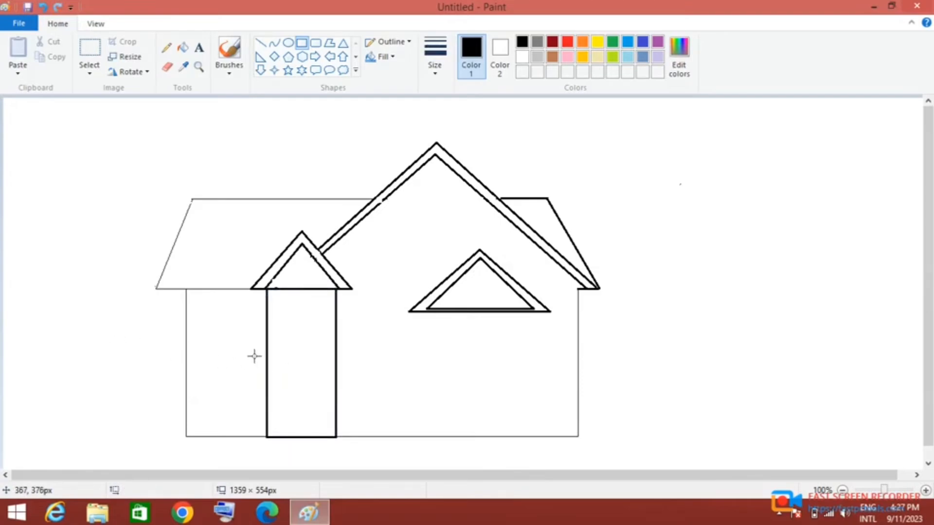
- Draw a door at the base of the entrance section with an outer rectangle about 61 × 124 px and an inner one about 51 × 118 px
left_click_drag(281, 352, 322, 437)
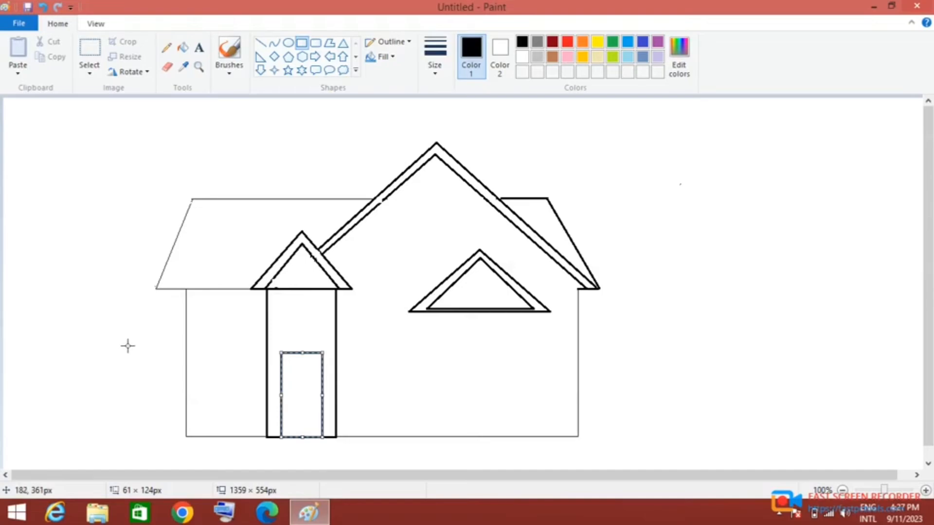
left_click(199, 370)
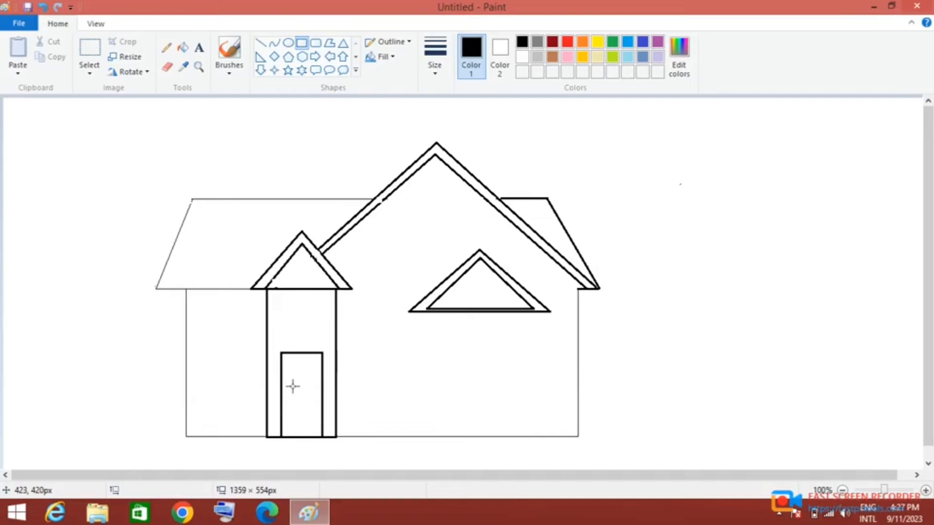
left_click_drag(284, 357, 319, 438)
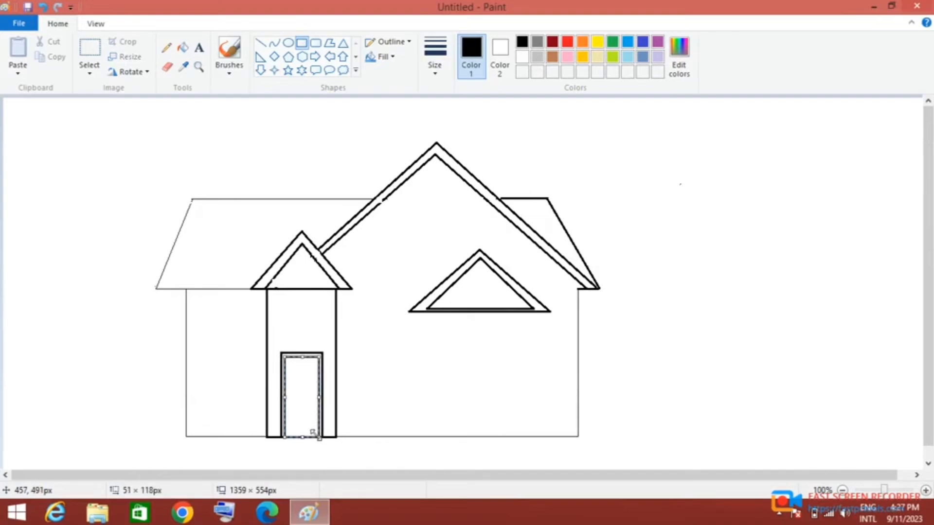
left_click(413, 457)
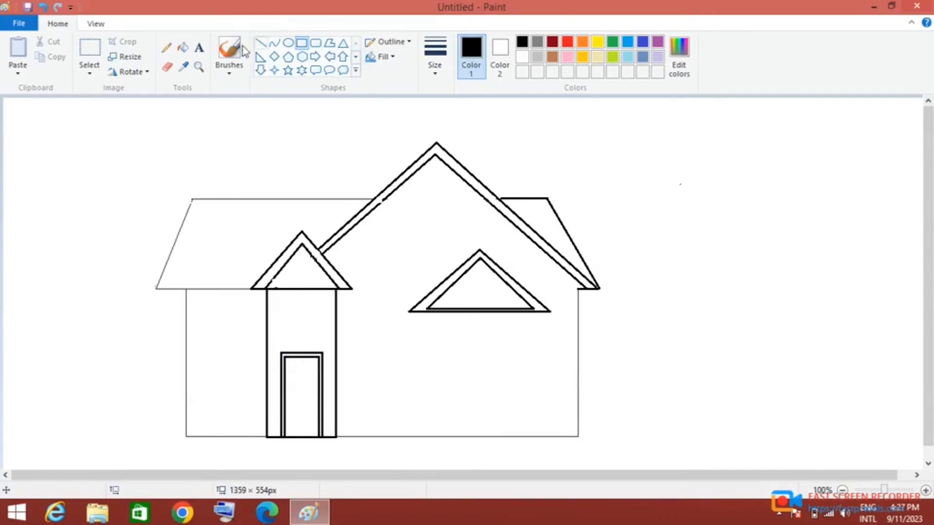
- Erase the entrance rectangle's top line and the stray mark between the small left gable's inner corners
left_click(167, 67)
left_click_drag(276, 291, 333, 291)
left_click_drag(277, 285, 276, 289)
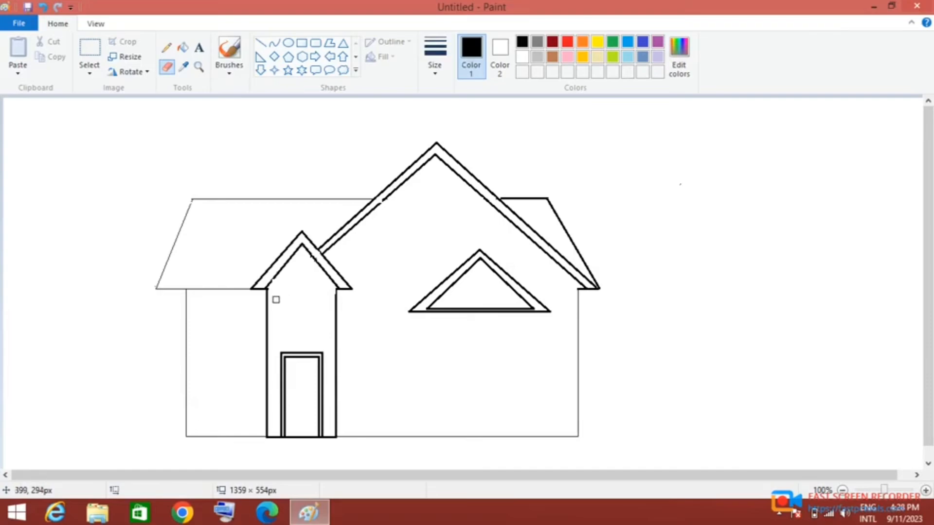
- Draw a window rectangle about 152 × 73 px directly below the small right gable
left_click(301, 42)
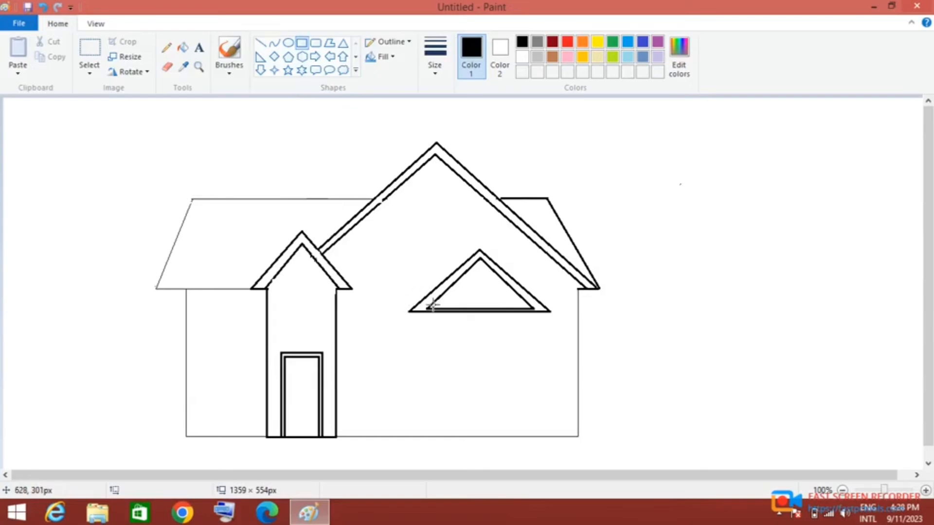
mouse_move(429, 310)
left_mouse_down()
mouse_move(507, 365)
mouse_move(533, 361)
left_mouse_up()
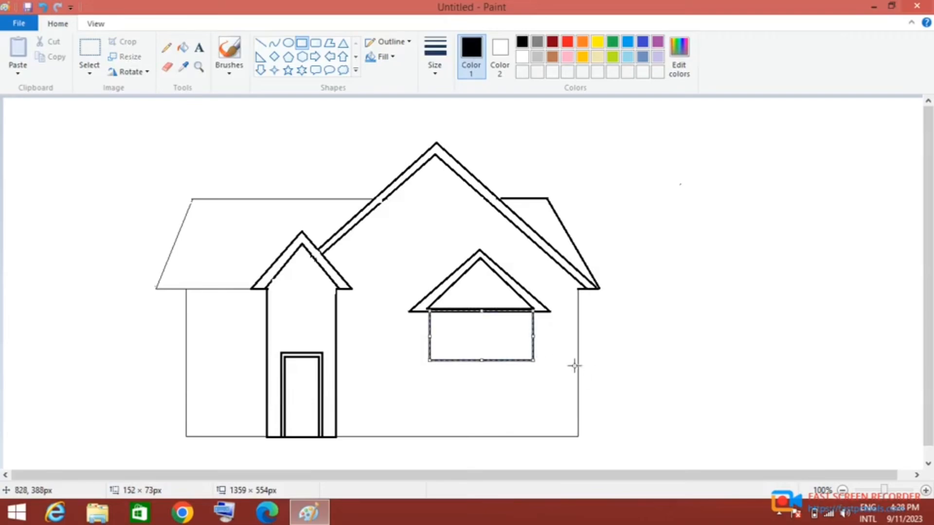
left_click(652, 371)
- Add an inner frame about 139 × 56 px to the window below the small right gable, with a narrow vertical bar about 7 × 56 px
left_click_drag(436, 314, 532, 360)
left_click_drag(496, 345, 487, 355)
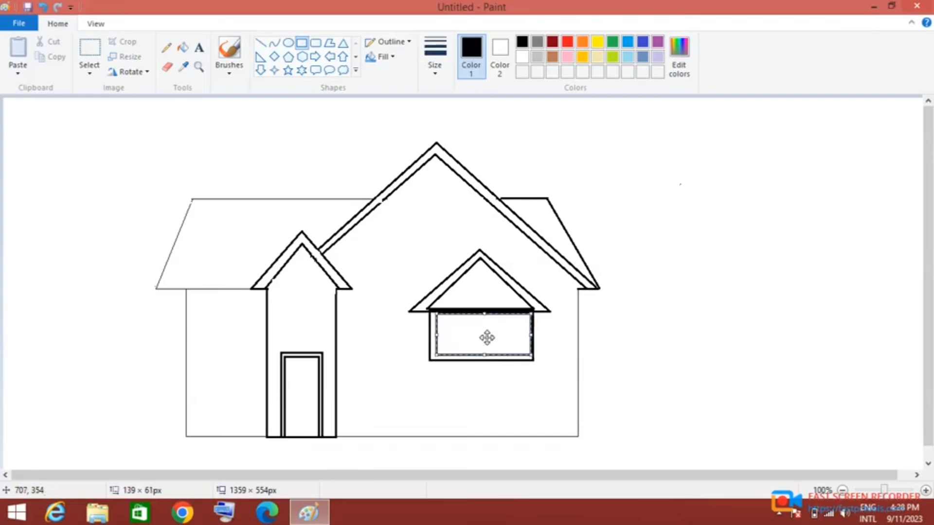
left_click_drag(483, 317, 480, 336)
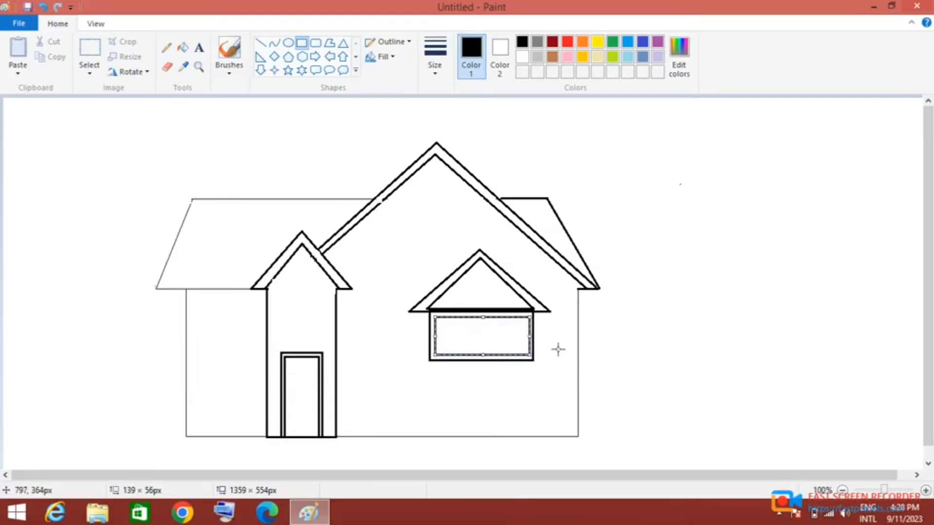
left_click(533, 350)
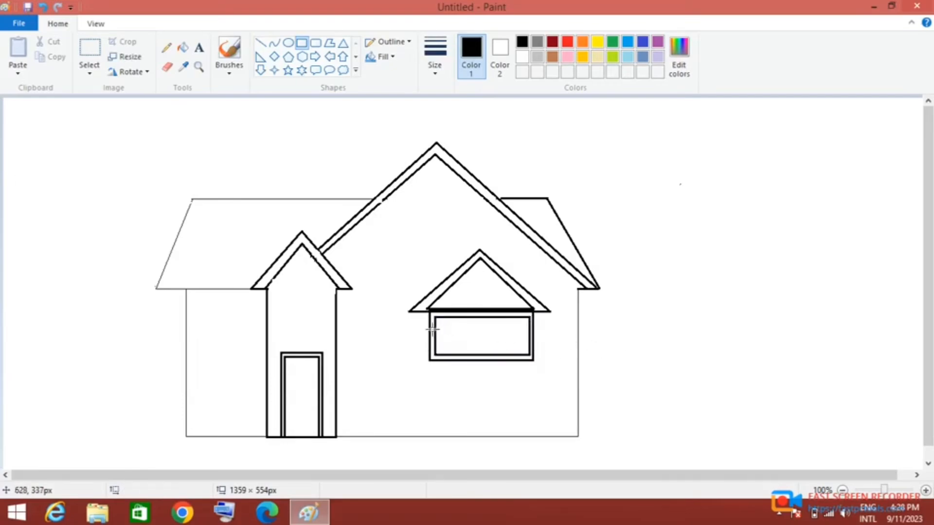
left_click_drag(446, 317, 449, 355)
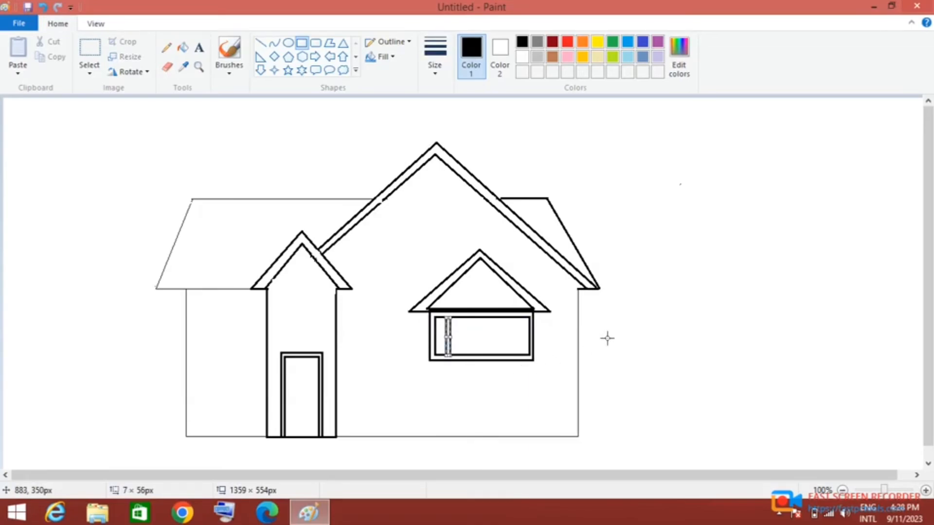
left_click(546, 349)
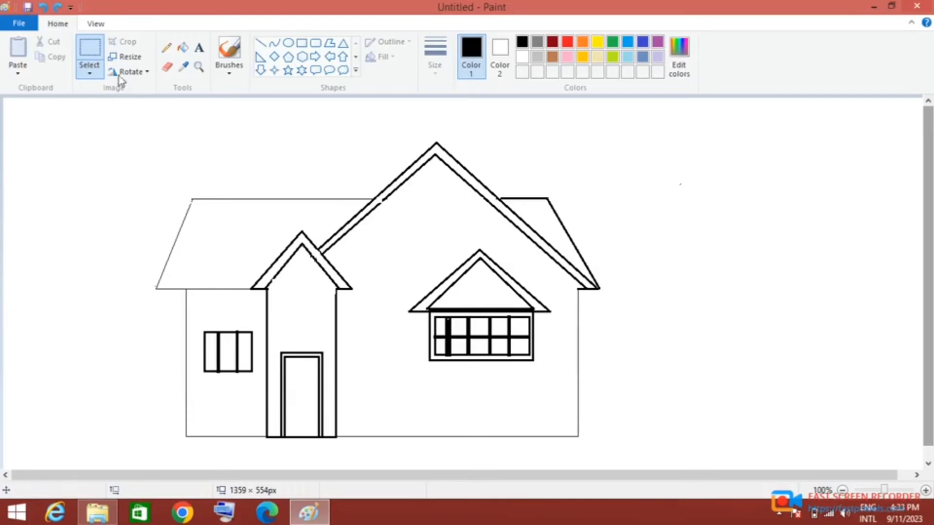
- Draw a window rectangle about 80 × 66 px below the peak of the large gable
left_click(301, 42)
left_click_drag(404, 192, 472, 237)
left_click_drag(424, 209, 460, 216)
left_click_drag(401, 214, 405, 214)
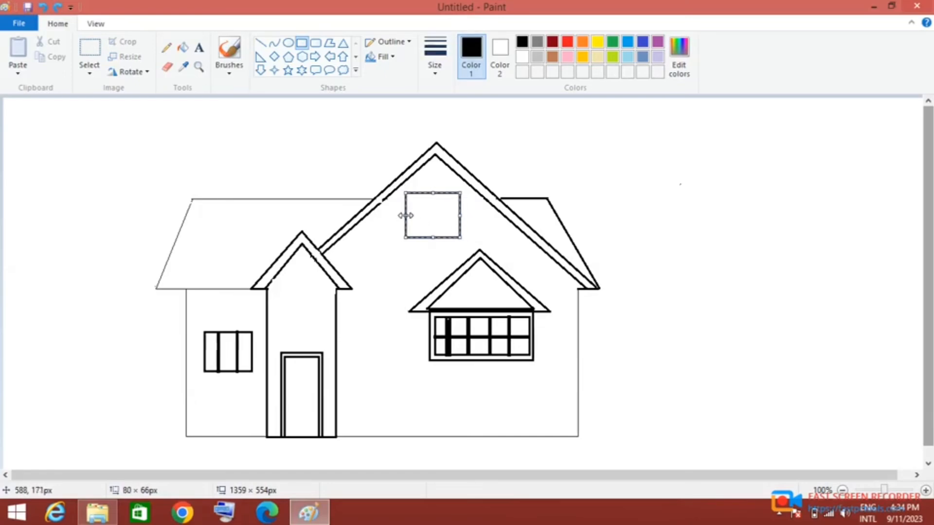
left_click(384, 223)
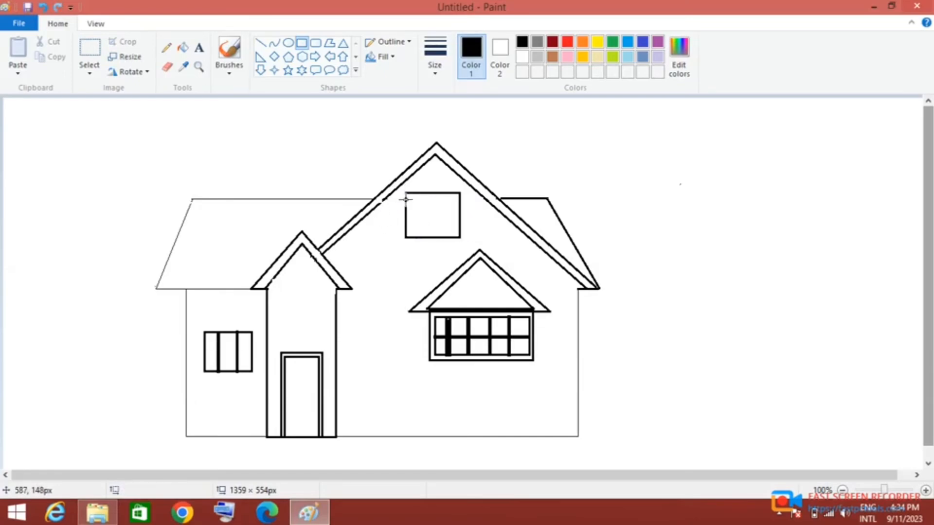
- Add an inner frame to the large gable's window, with a vertical bar and a crossing horizontal bar about 57 × 9 px
left_click_drag(412, 198, 455, 232)
left_click(560, 124)
mouse_move(428, 199)
left_mouse_down()
mouse_move(435, 234)
mouse_move(414, 215)
mouse_move(452, 209)
mouse_move(414, 212)
left_mouse_up()
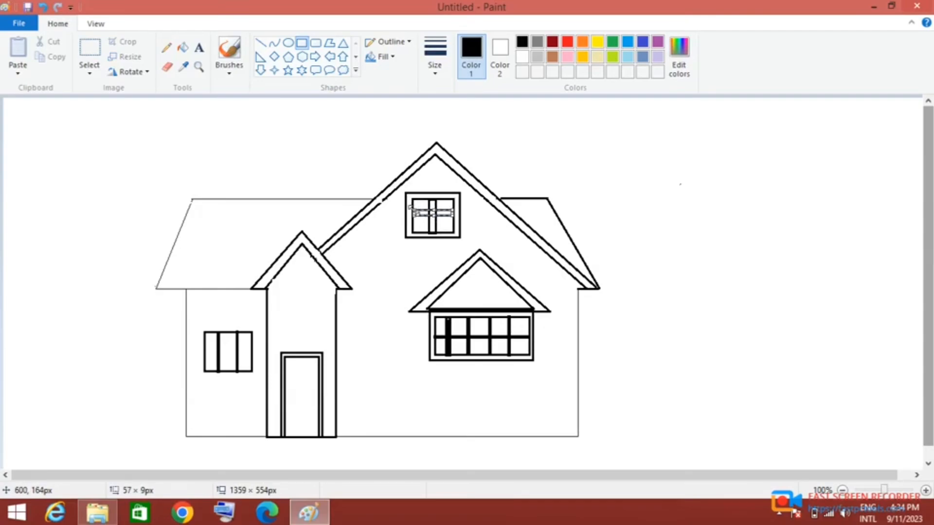
left_click(530, 161)
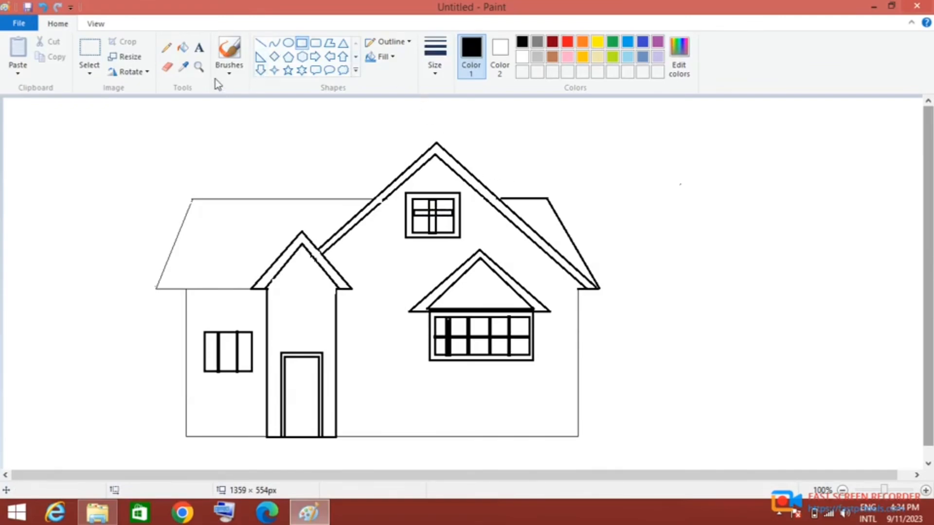
- Fill the vertical and horizontal bars of the large gable's window with black, undoing the fills that land in the pane and frame
left_click(183, 47)
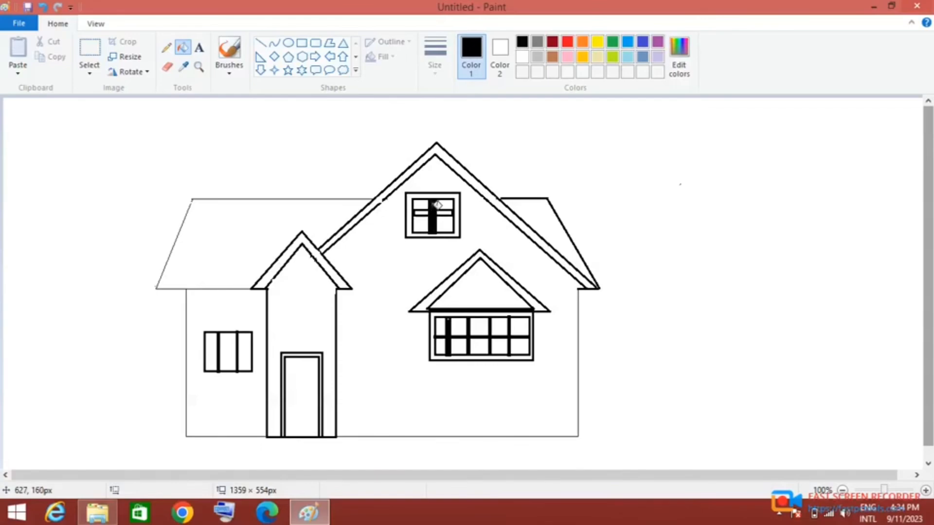
left_click(426, 220)
right_click(428, 220)
left_click(428, 219)
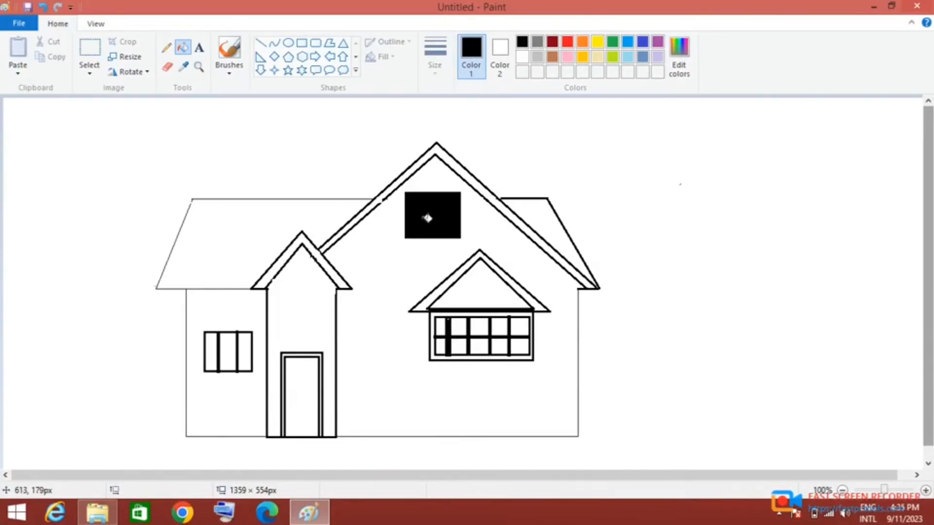
left_click(44, 7)
left_click(43, 7)
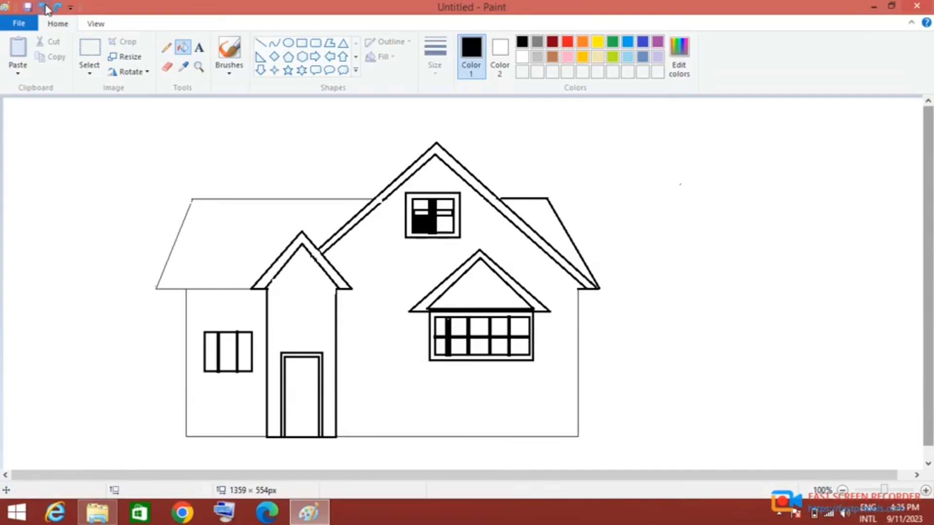
left_click(44, 7)
left_click(419, 213)
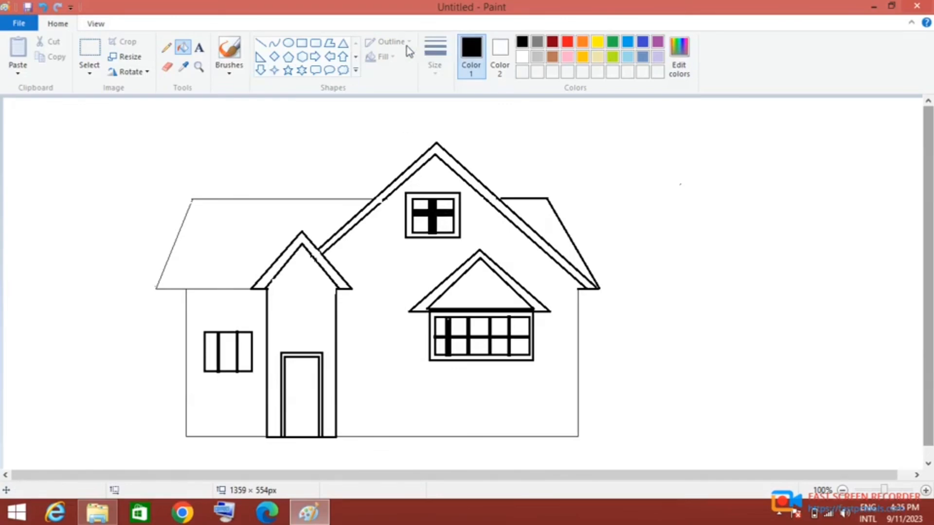
- Draw plinth strips along the base of the wall, about 355 × 15 px right of the entrance and about 118 × 15 px left of it
left_click(301, 43)
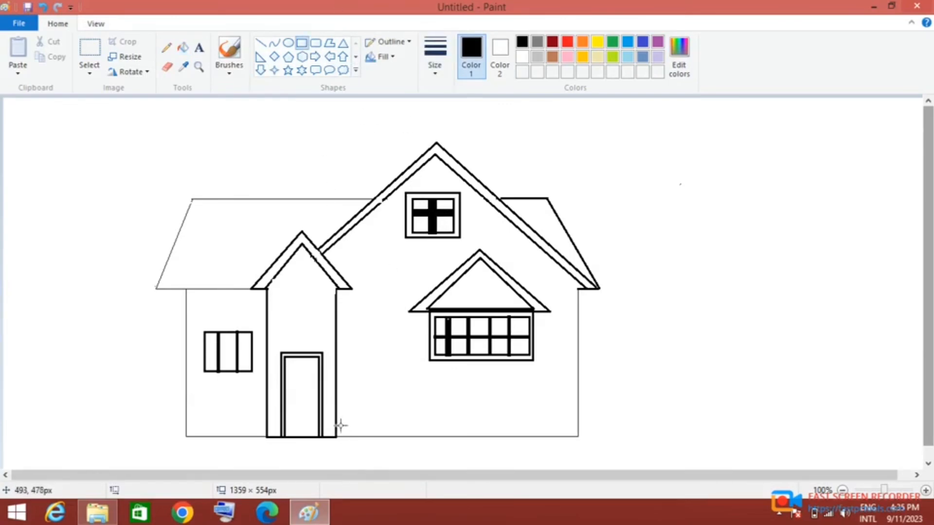
left_click_drag(334, 421, 581, 432)
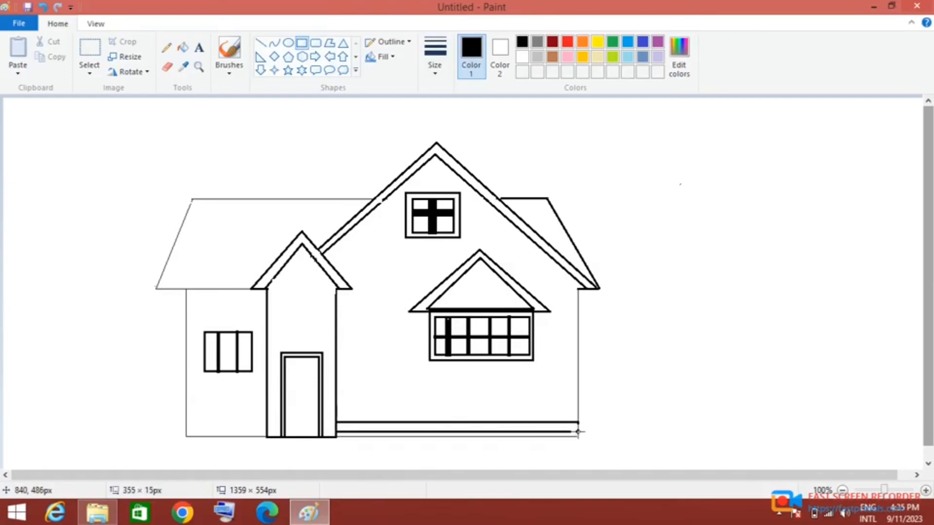
left_click_drag(520, 423, 521, 427)
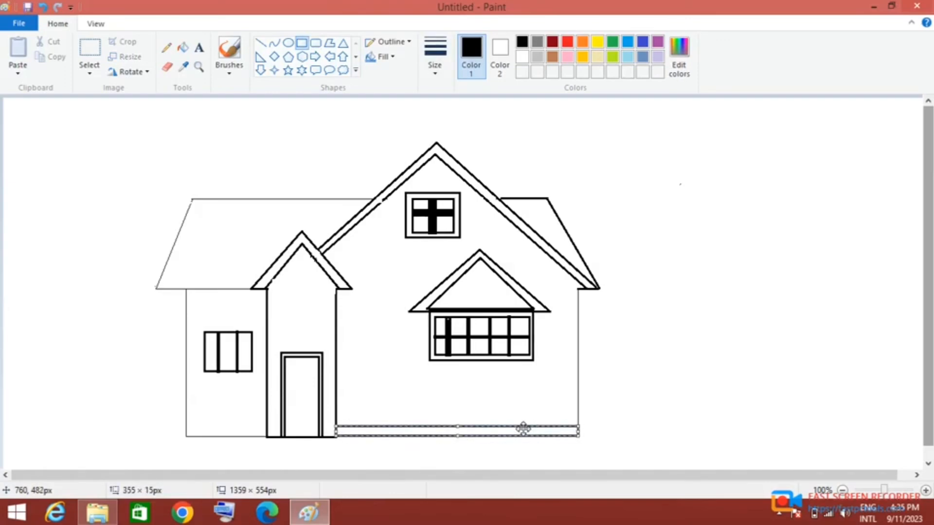
left_click(643, 401)
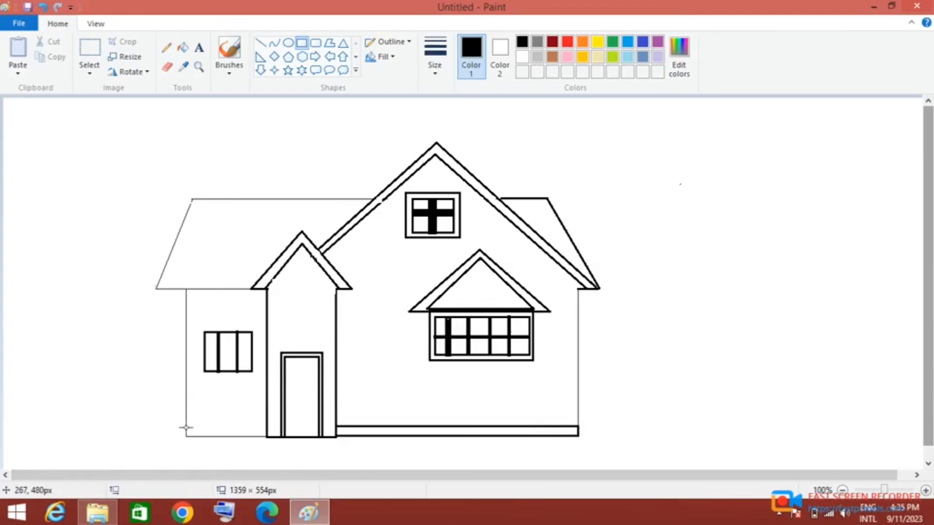
left_click_drag(186, 428, 266, 436)
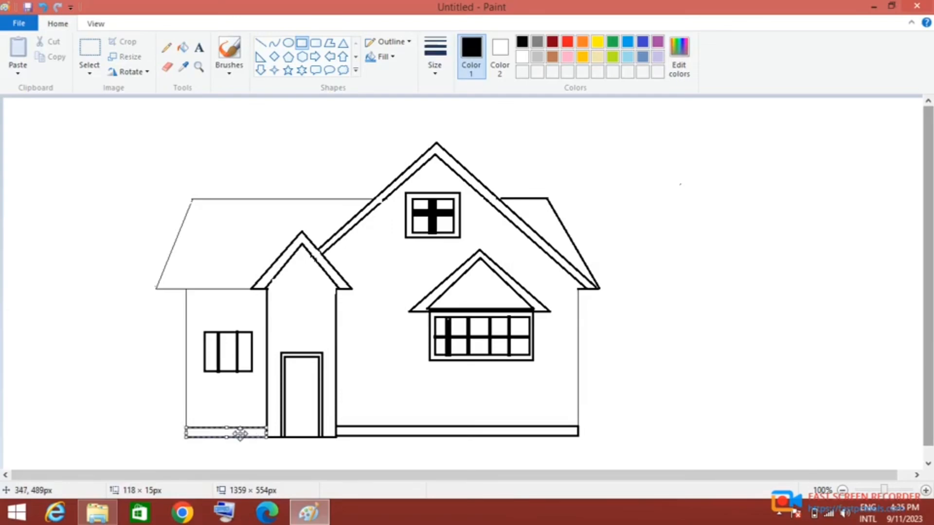
left_click(132, 435)
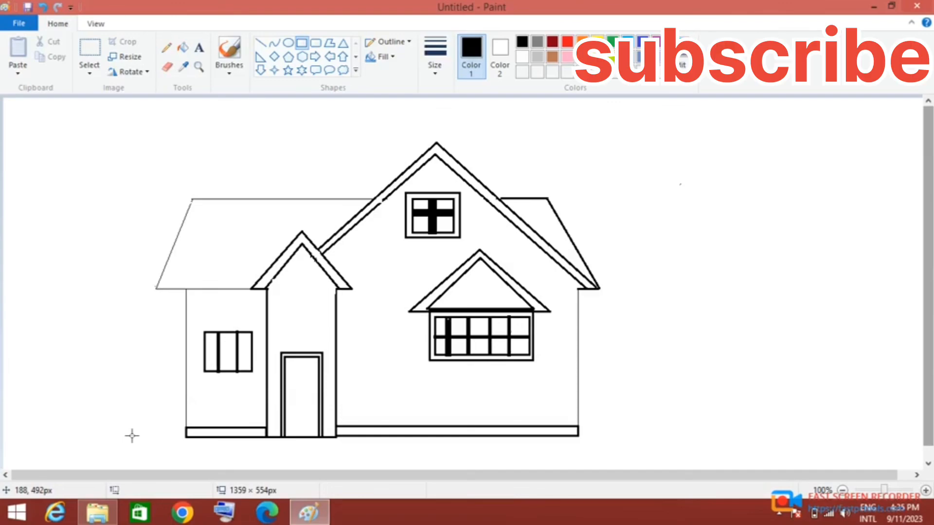
- Switch to the Line shape
left_click(260, 43)
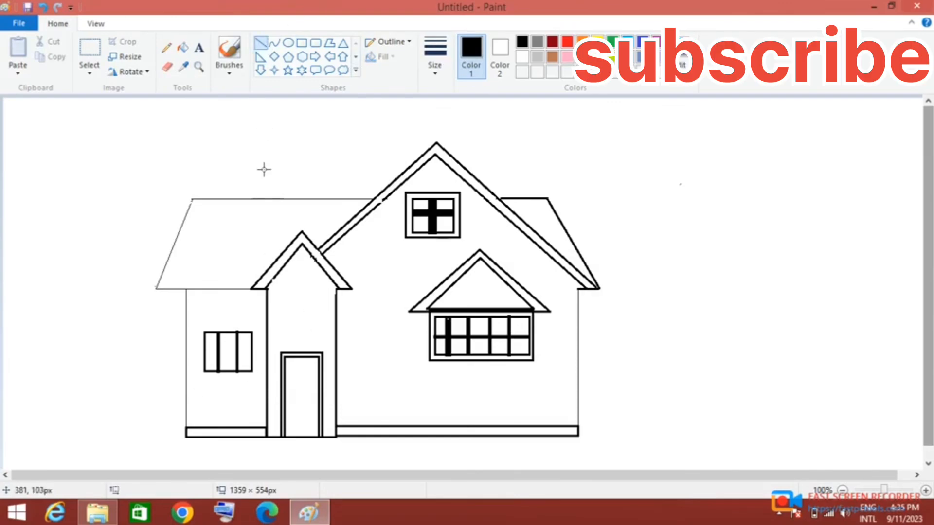